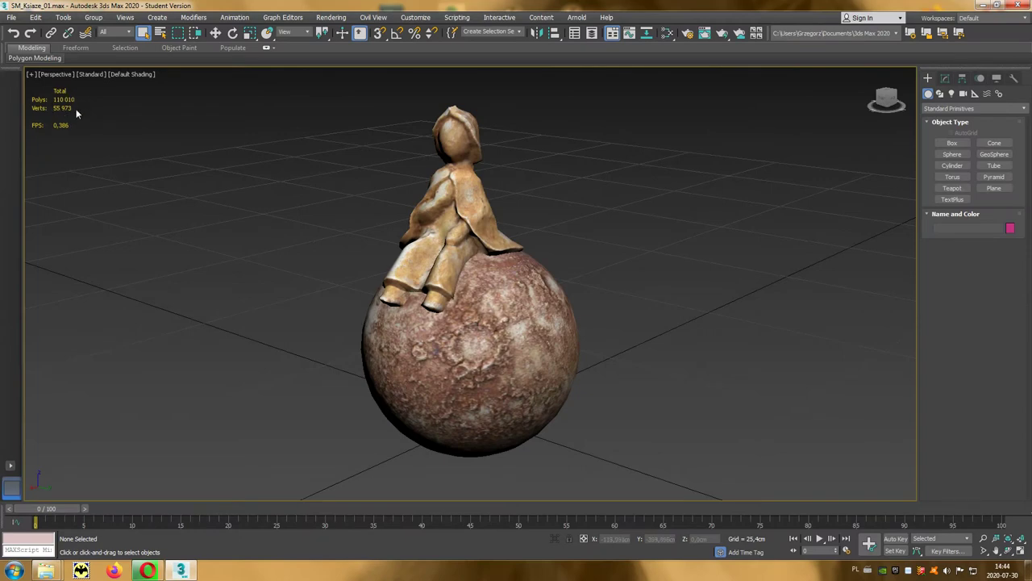
Step: Show Total + Selection viewport statistics, then select the Little Prince statue to see its counts
{"action": "left_click", "coordinate": [33, 75]}
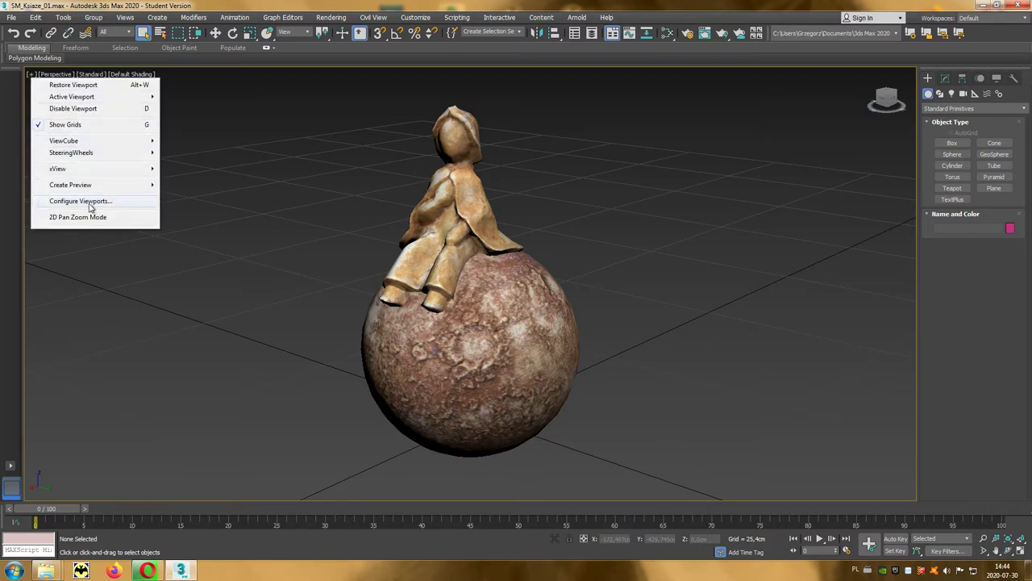
{"action": "left_click", "coordinate": [123, 204]}
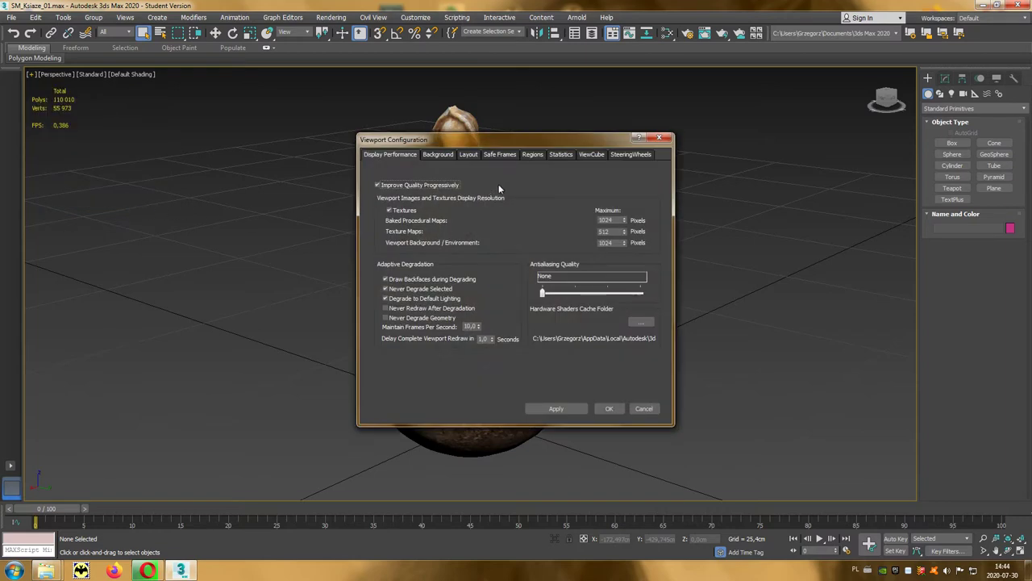
{"action": "left_click", "coordinate": [563, 155]}
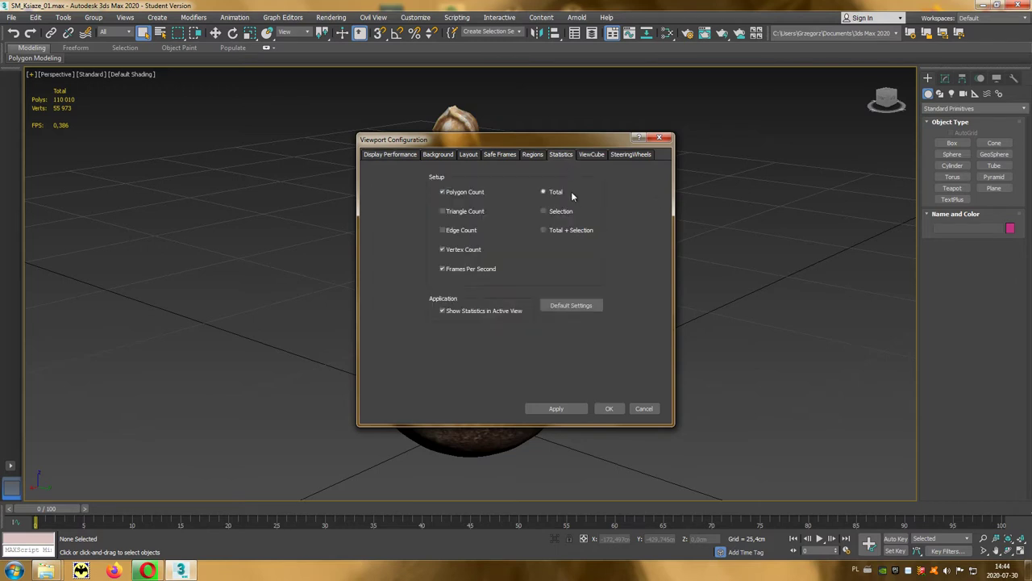
{"action": "left_click", "coordinate": [556, 231]}
{"action": "left_click", "coordinate": [609, 409]}
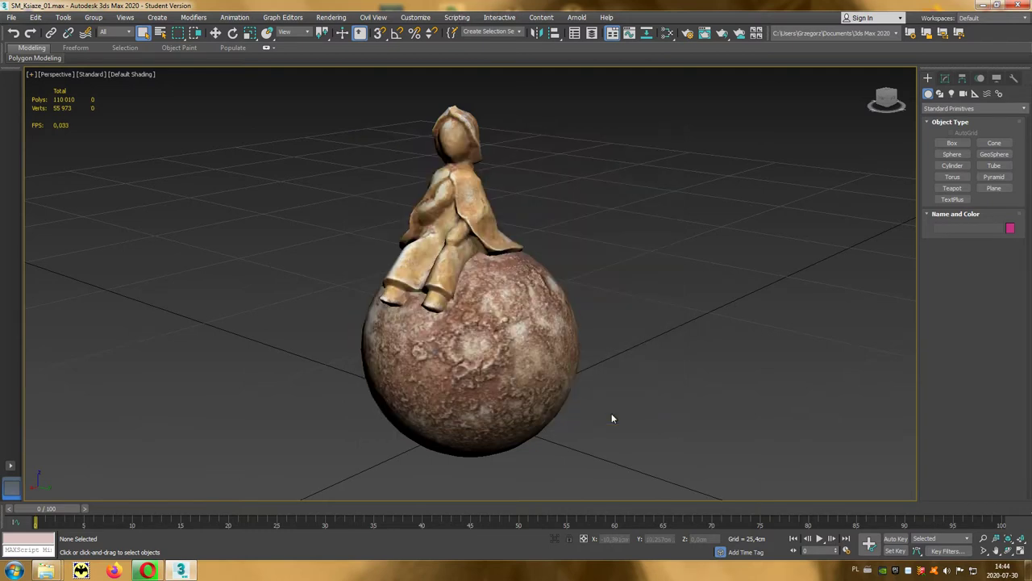
{"action": "left_click", "coordinate": [462, 314]}
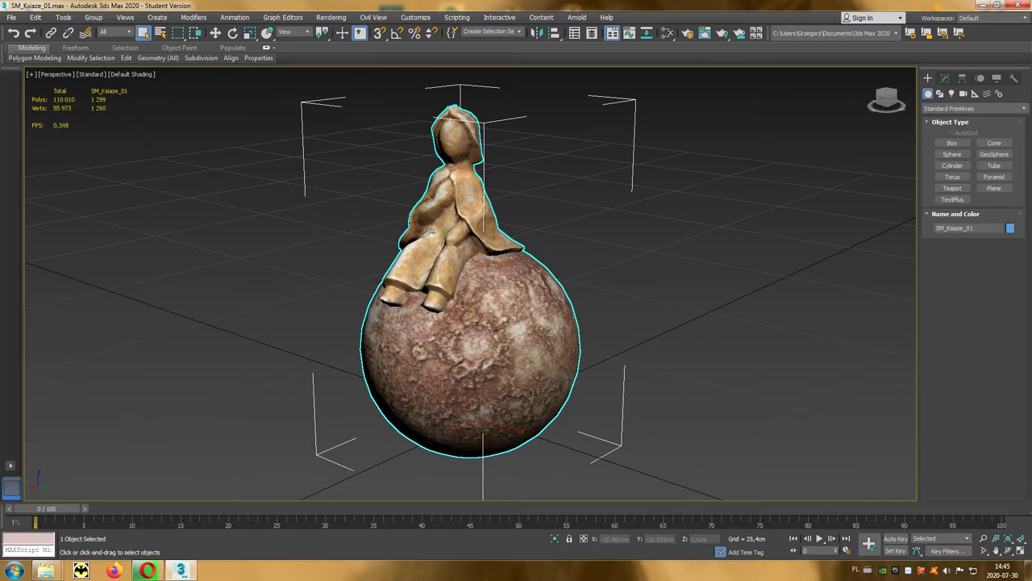
Step: Export the selected statue, targeting the SM_Ksiaze_01 Meshes folder picked from the path history
{"action": "left_click", "coordinate": [11, 20]}
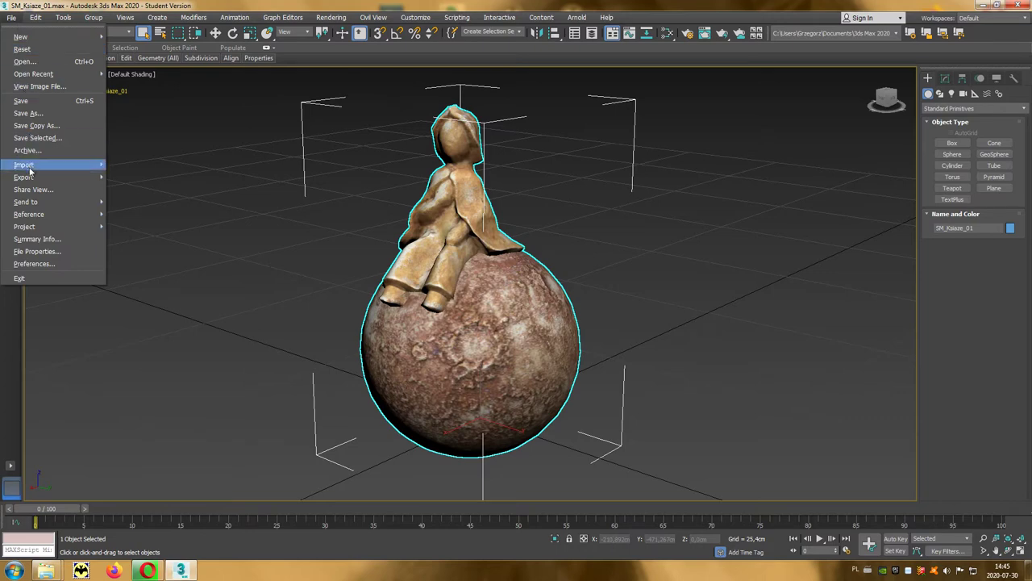
{"action": "mouse_move", "coordinate": [44, 179]}
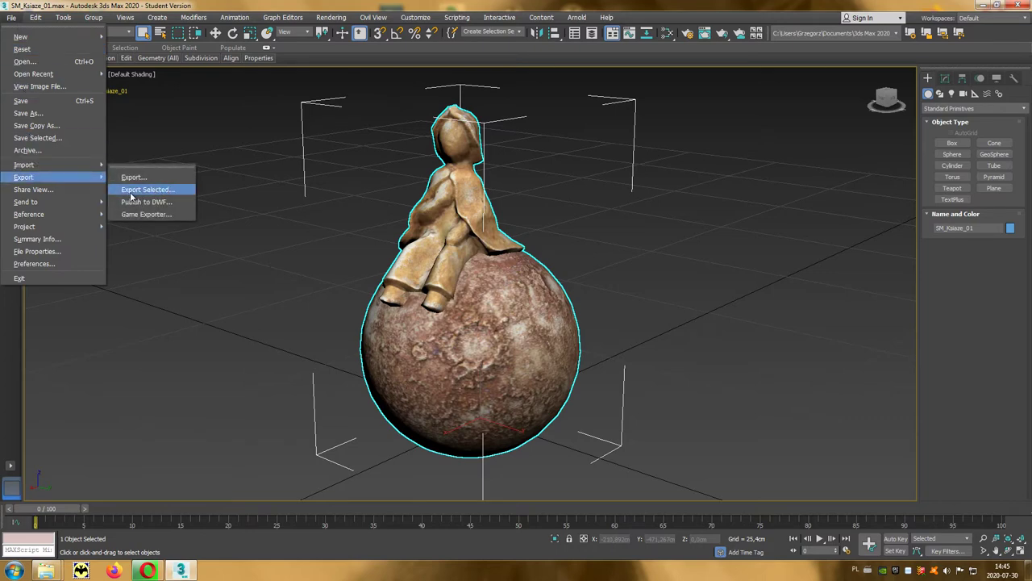
{"action": "left_click", "coordinate": [176, 190]}
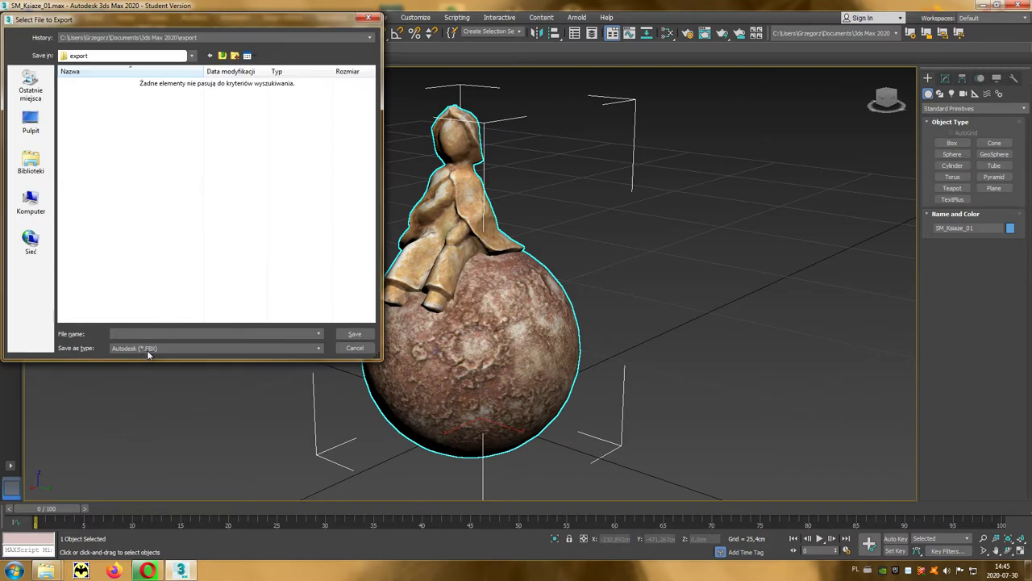
{"action": "key", "text": "Down"}
{"action": "key", "text": "Return"}
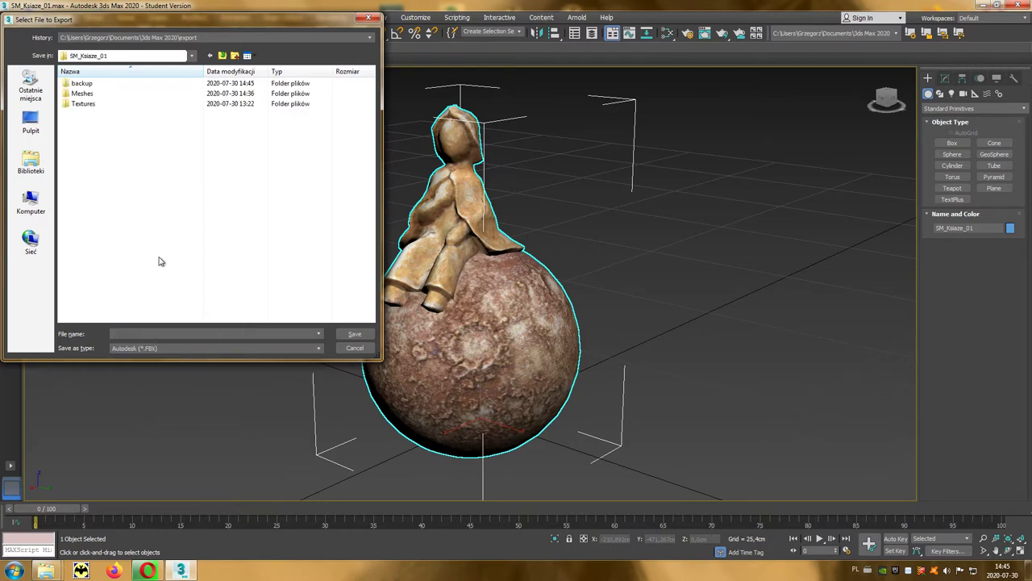
{"action": "double_click", "coordinate": [84, 93]}
{"action": "type", "text": "SM_Ksiaze_01"}
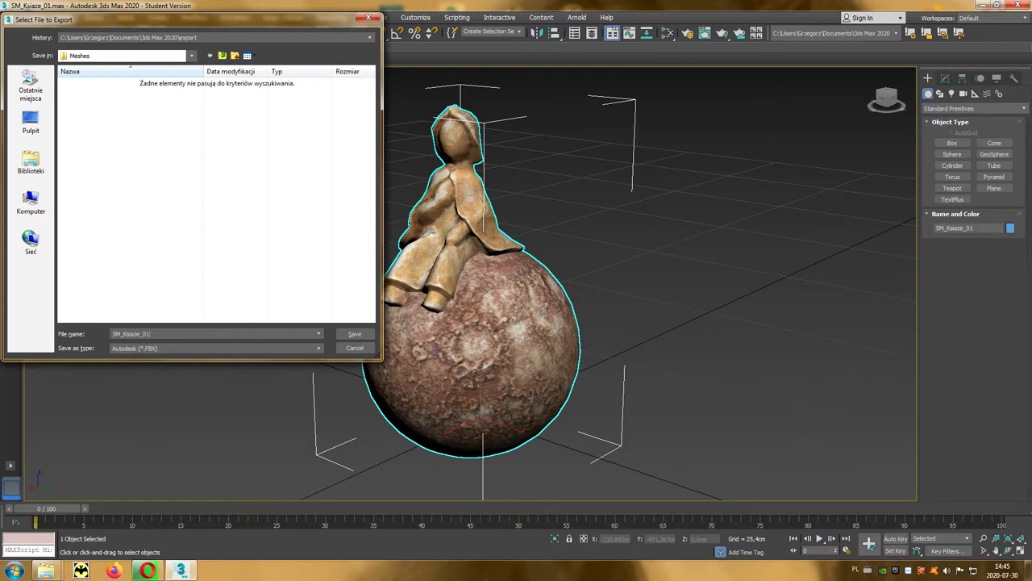
Step: Save as SM_Ksiaze_01 FBX, enabling smoothing groups and triangulation and disabling animation export
{"action": "left_click", "coordinate": [350, 336]}
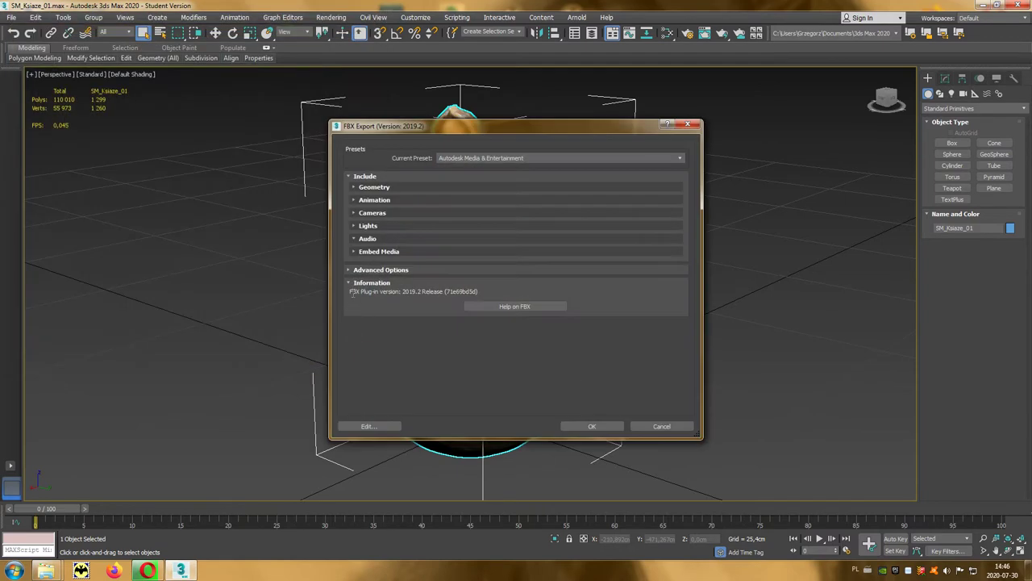
{"action": "left_click", "coordinate": [354, 188]}
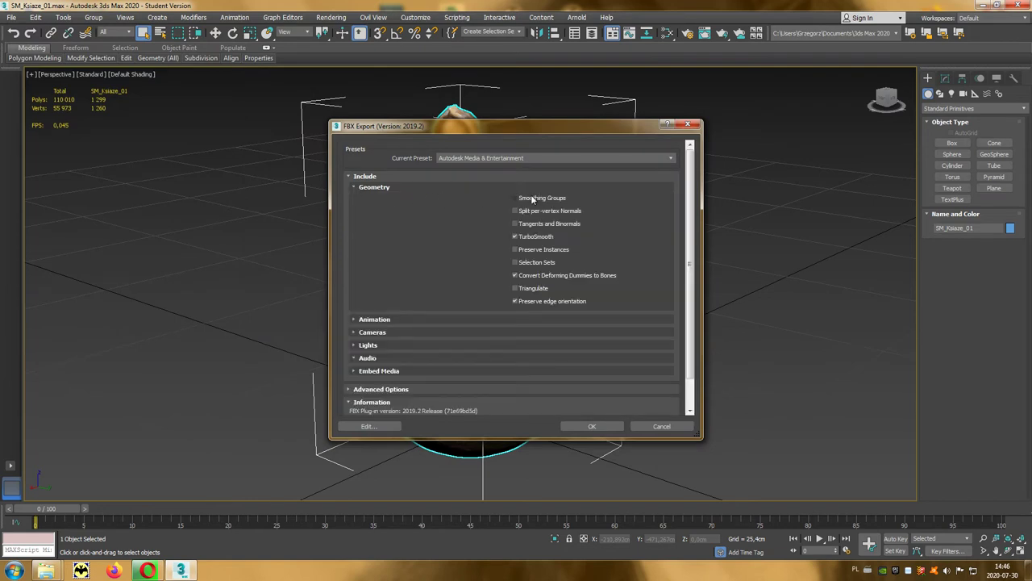
{"action": "left_click", "coordinate": [531, 198]}
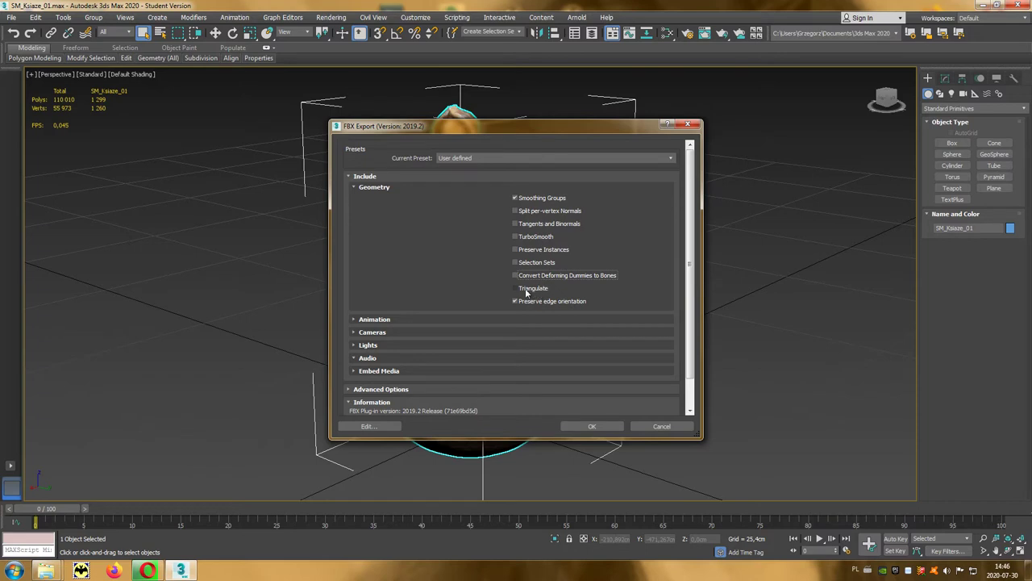
{"action": "left_click", "coordinate": [526, 294]}
{"action": "left_click", "coordinate": [401, 321]}
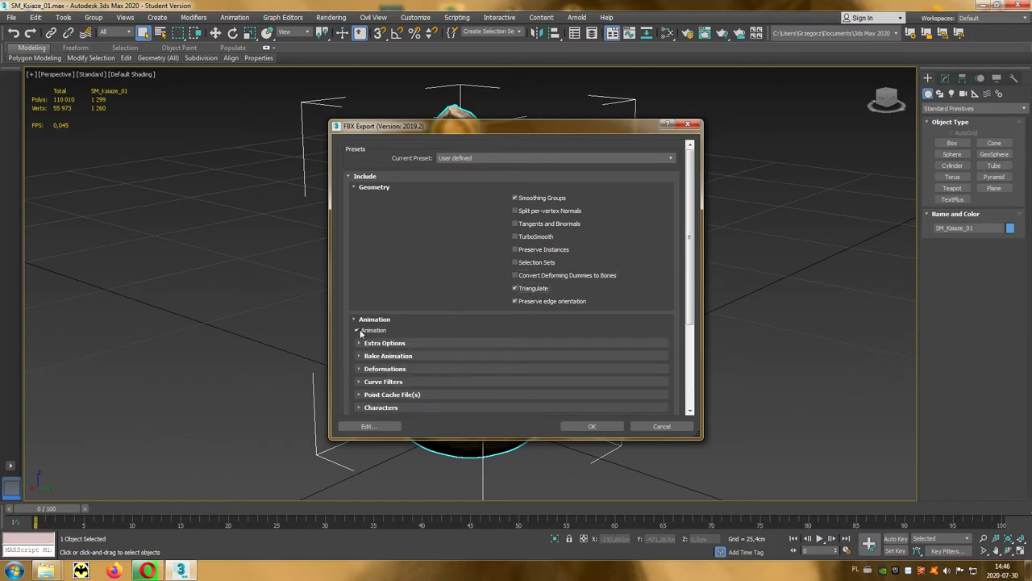
{"action": "left_click", "coordinate": [359, 331]}
{"action": "left_click", "coordinate": [382, 322]}
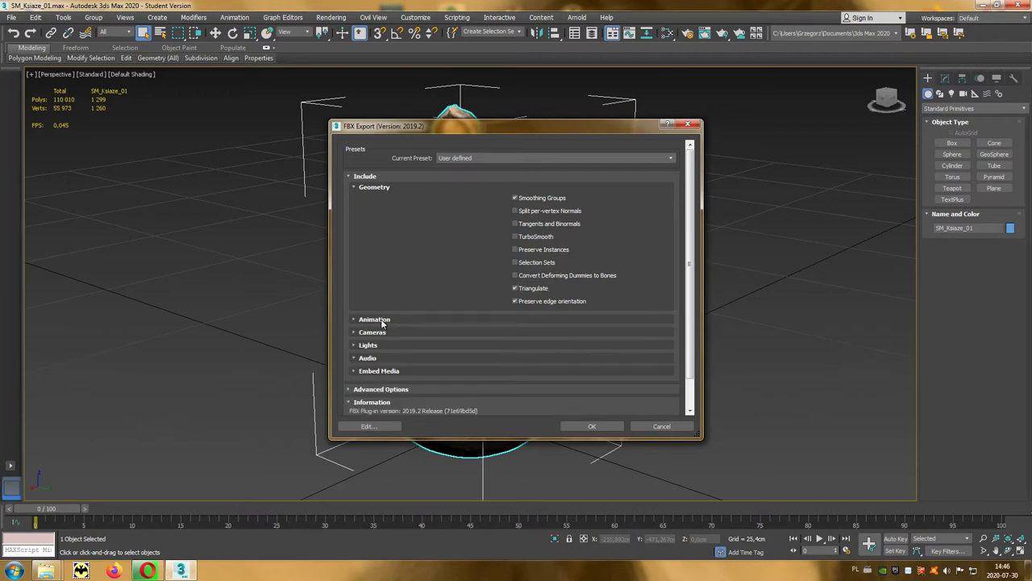
Step: Turn off automatic unit scaling and convert the scene units to Centimeters
{"action": "left_click", "coordinate": [372, 332]}
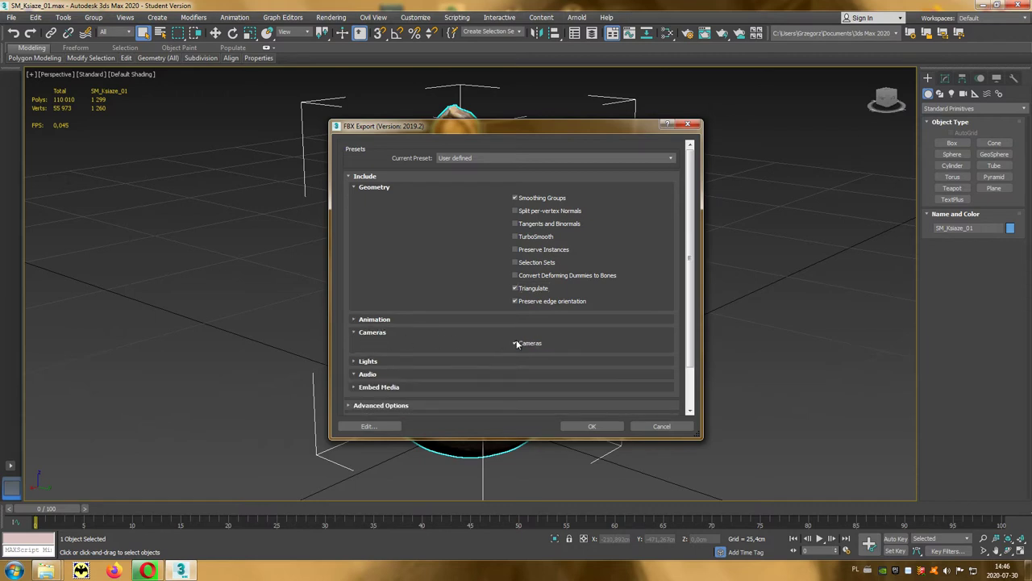
{"action": "left_click", "coordinate": [389, 333]}
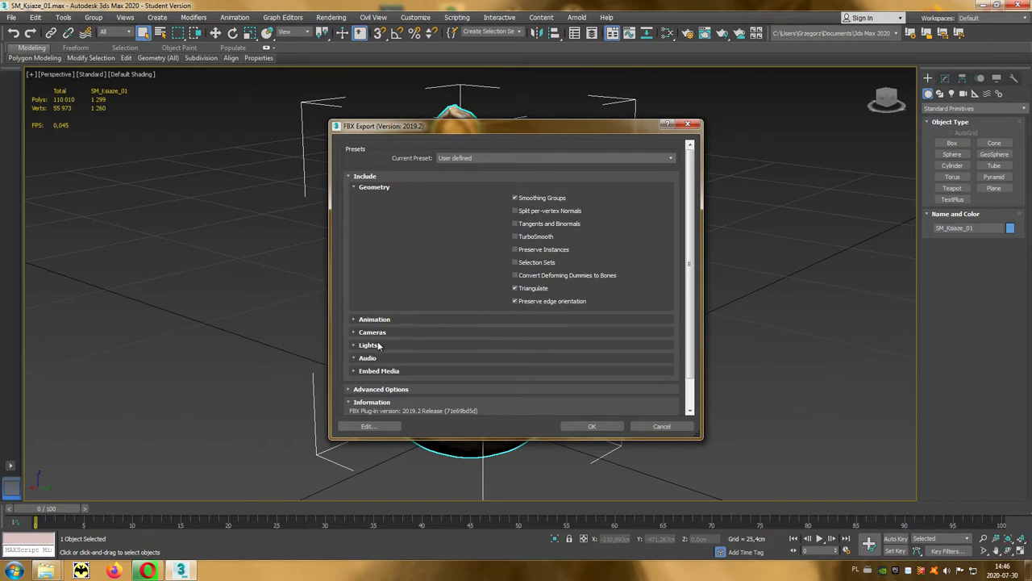
{"action": "left_click", "coordinate": [380, 346]}
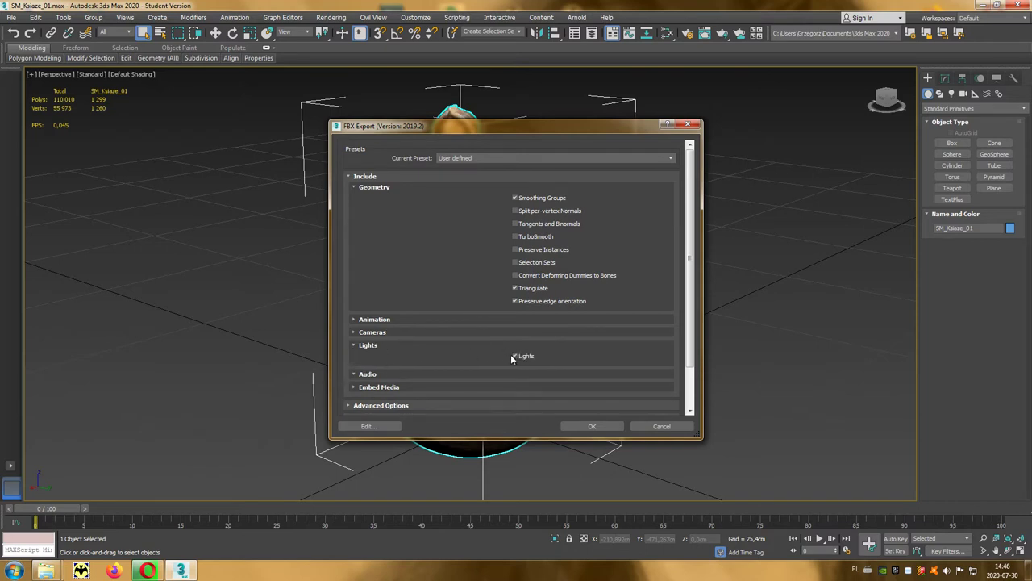
{"action": "left_click", "coordinate": [391, 346]}
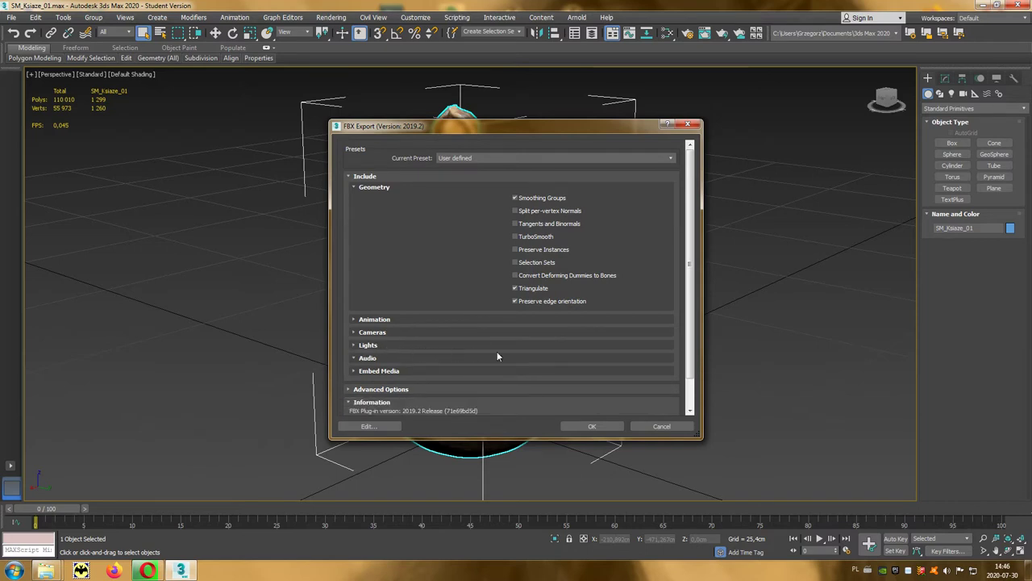
{"action": "scroll", "coordinate": [691, 291], "scroll_direction": "down", "scroll_amount": 2}
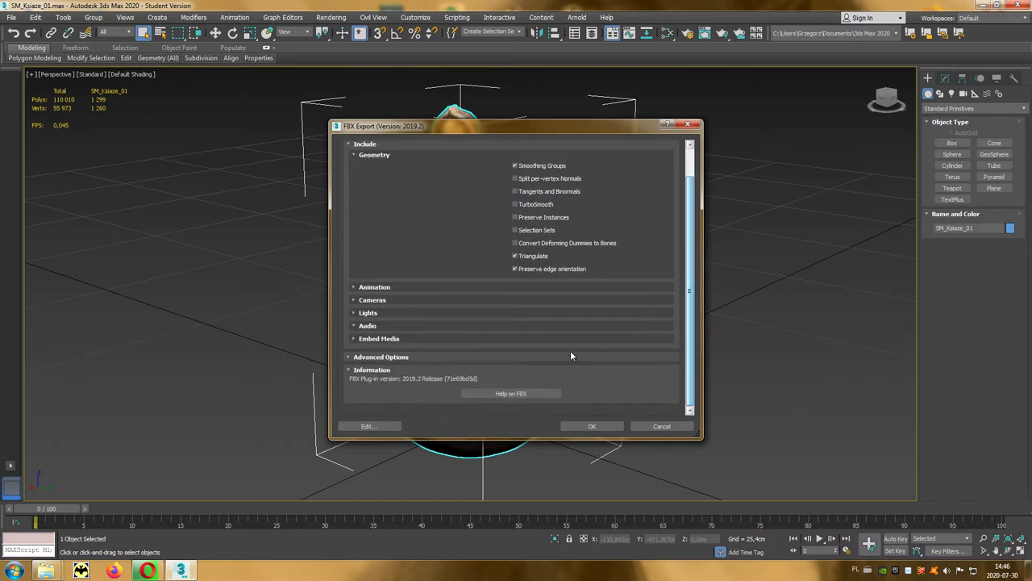
{"action": "left_click", "coordinate": [365, 358]}
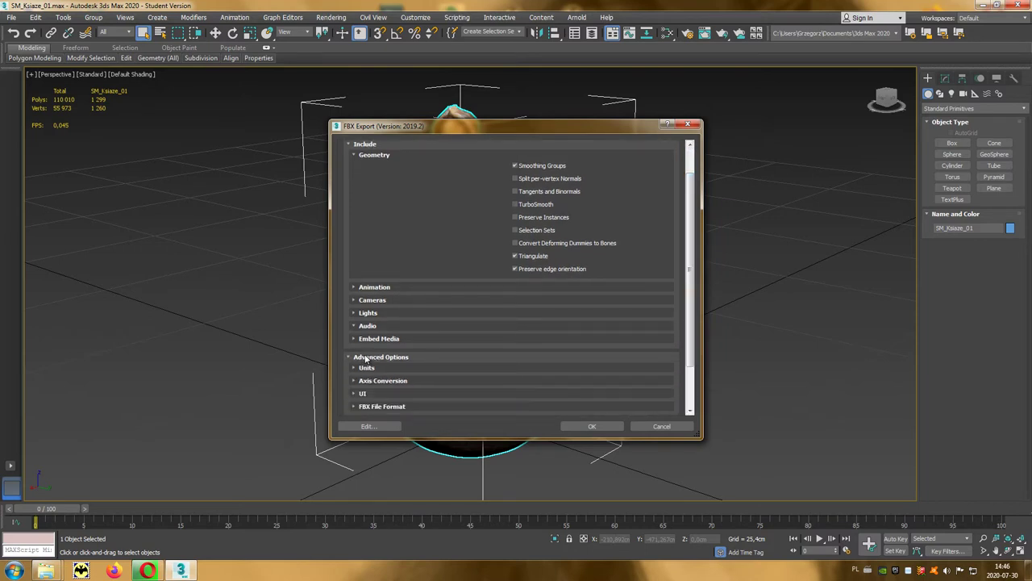
{"action": "scroll", "coordinate": [479, 344], "scroll_direction": "down", "scroll_amount": 3}
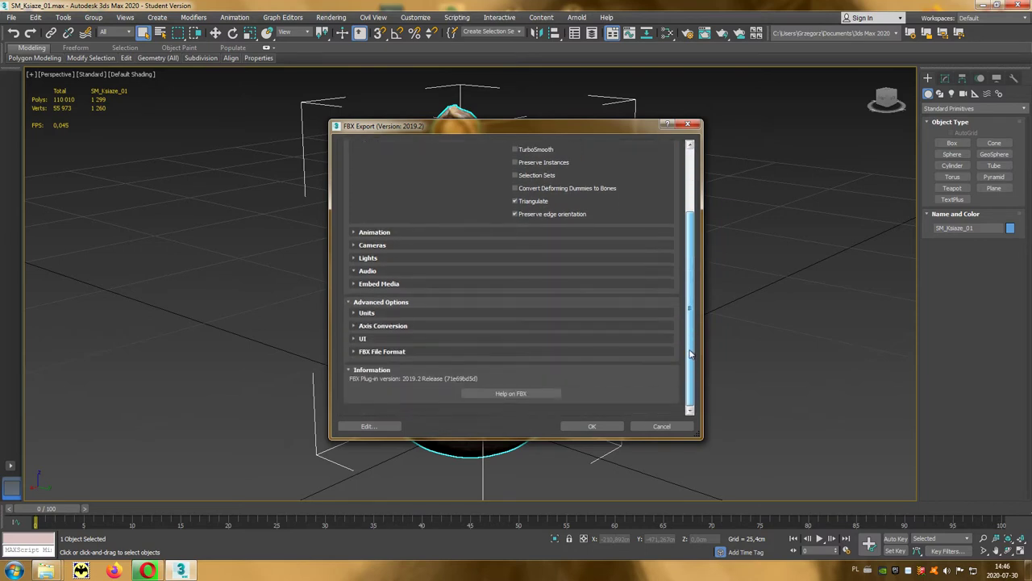
{"action": "left_click", "coordinate": [364, 314]}
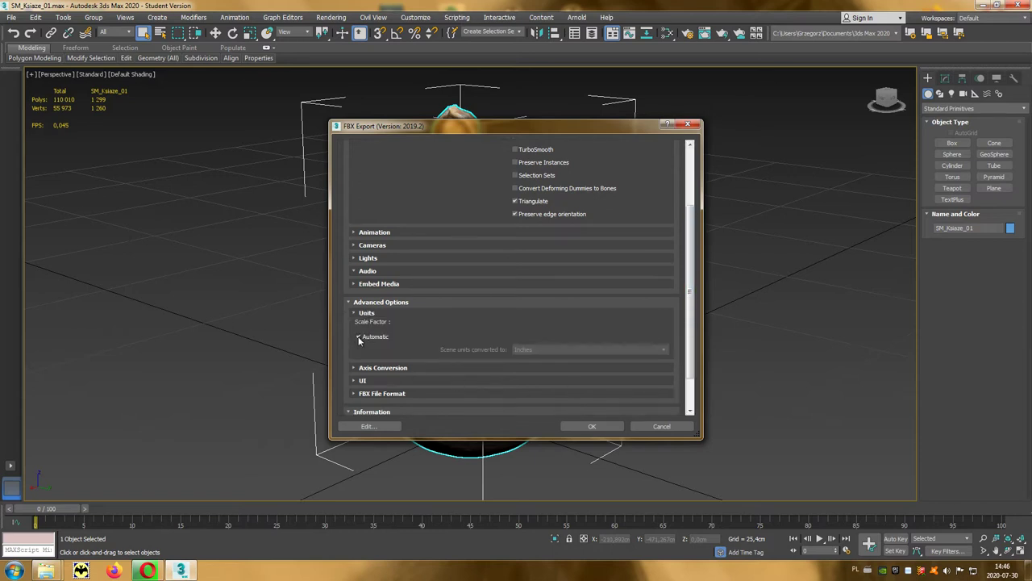
{"action": "left_click", "coordinate": [359, 337]}
{"action": "left_click", "coordinate": [537, 349]}
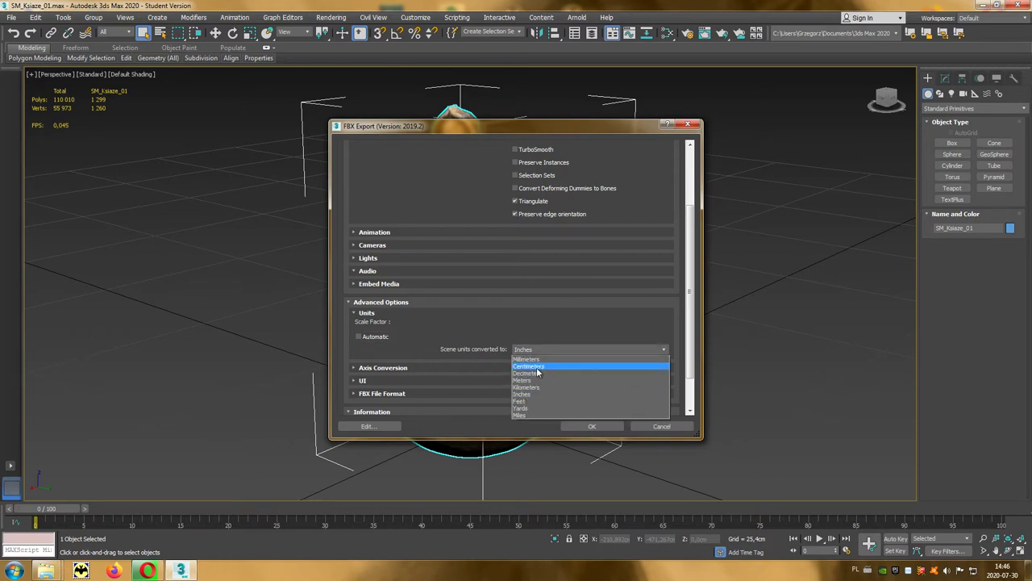
{"action": "left_click", "coordinate": [538, 367]}
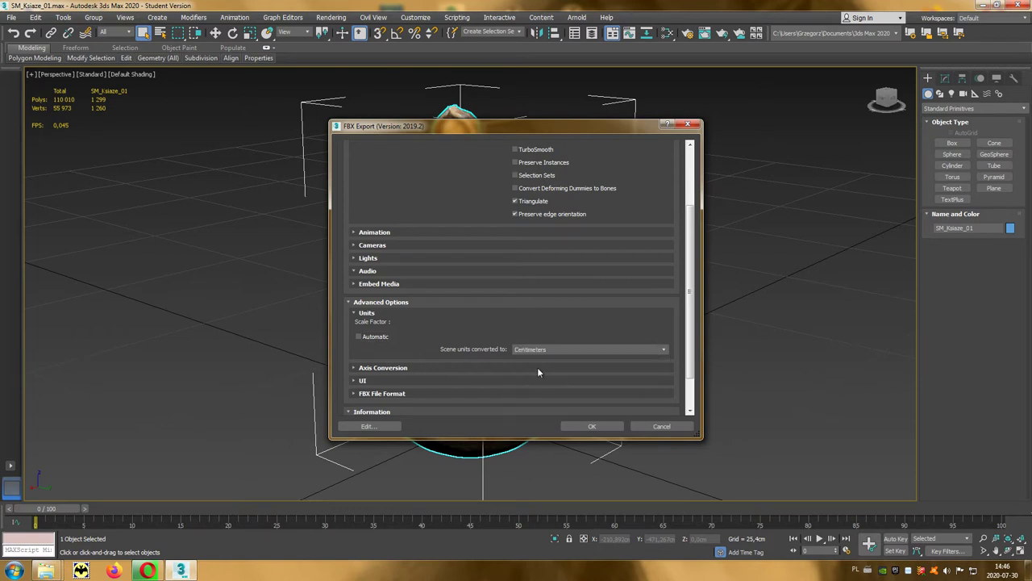
Step: Set the FBX file format version to FBX 2018 and run the export
{"action": "left_click", "coordinate": [584, 393]}
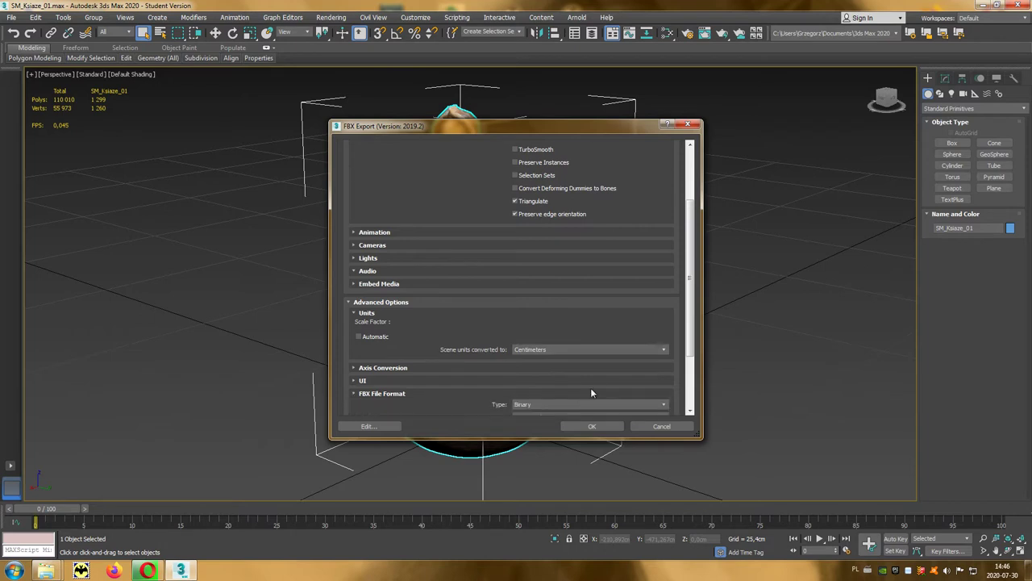
{"action": "left_click_drag", "start_coordinate": [692, 349], "coordinate": [691, 379]}
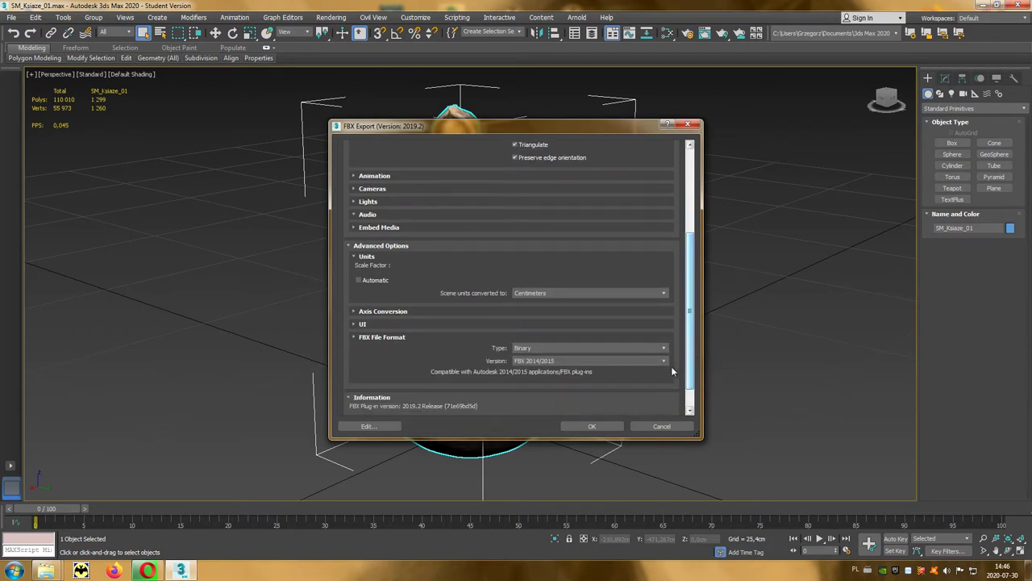
{"action": "left_click", "coordinate": [664, 361]}
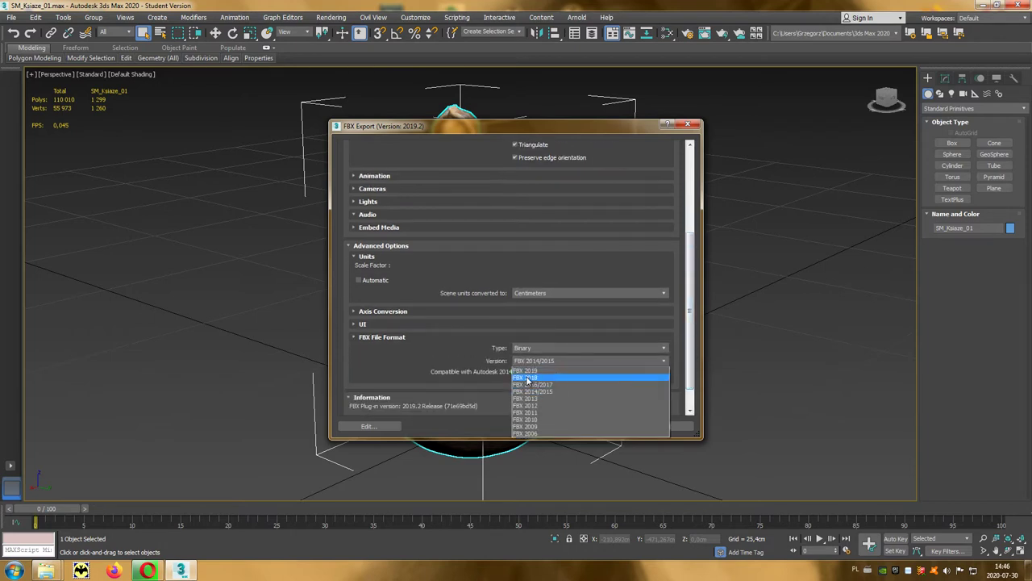
{"action": "left_click", "coordinate": [538, 377]}
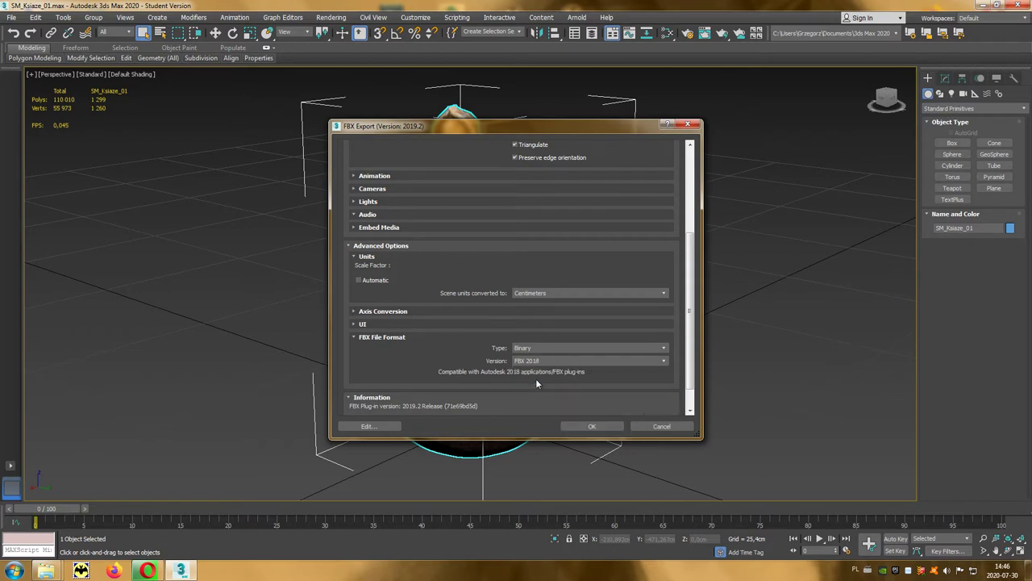
{"action": "left_click", "coordinate": [593, 427]}
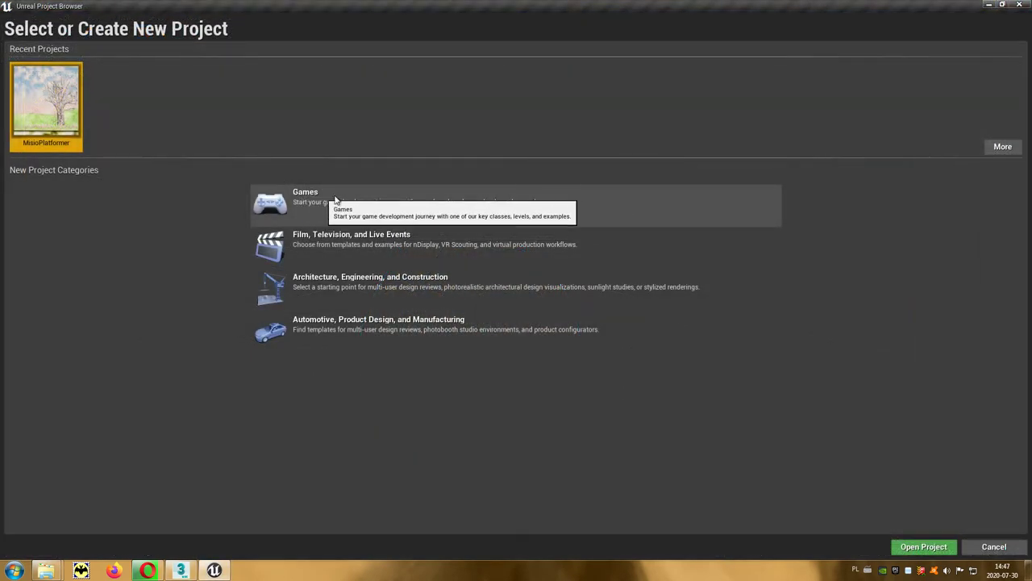
Step: Start a Games project from the First Person template and move on to its project settings
{"action": "left_click", "coordinate": [349, 201]}
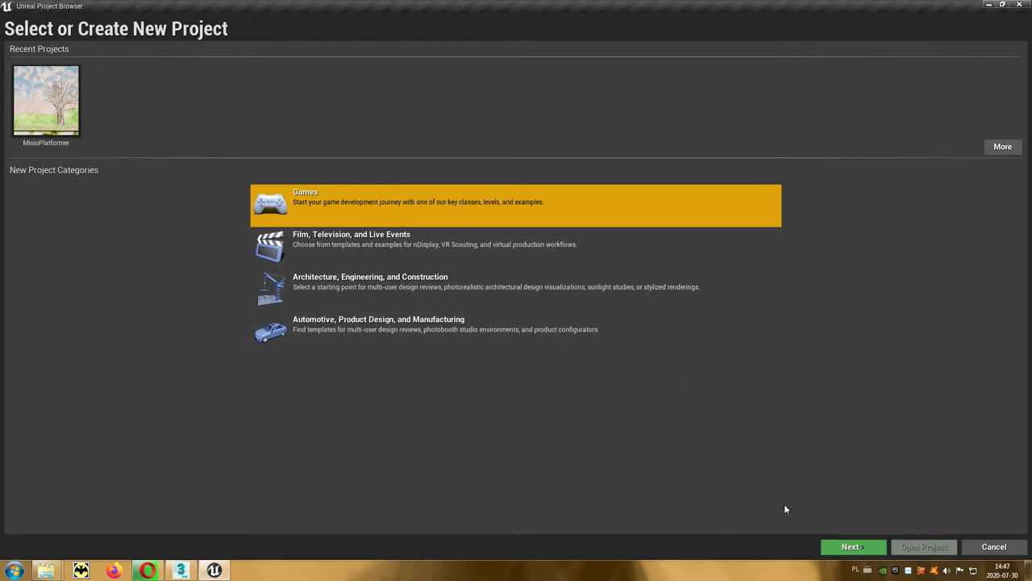
{"action": "left_click", "coordinate": [845, 551]}
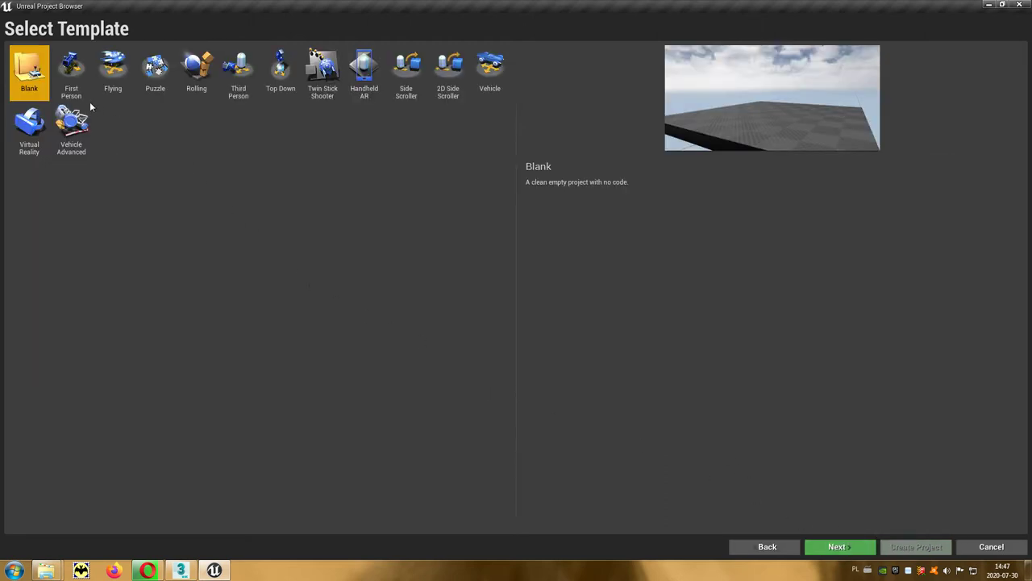
{"action": "left_click", "coordinate": [74, 80]}
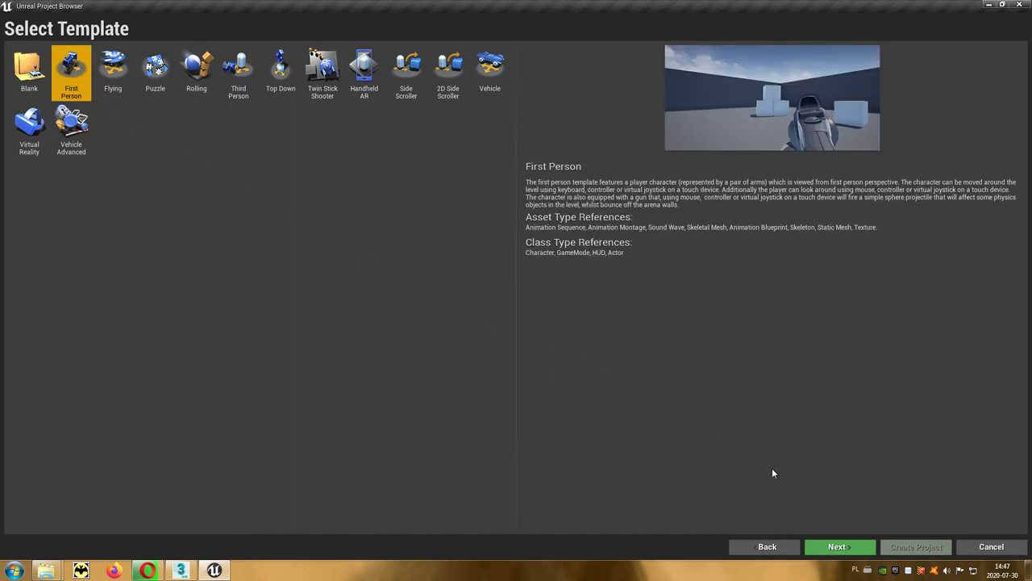
{"action": "left_click", "coordinate": [861, 549]}
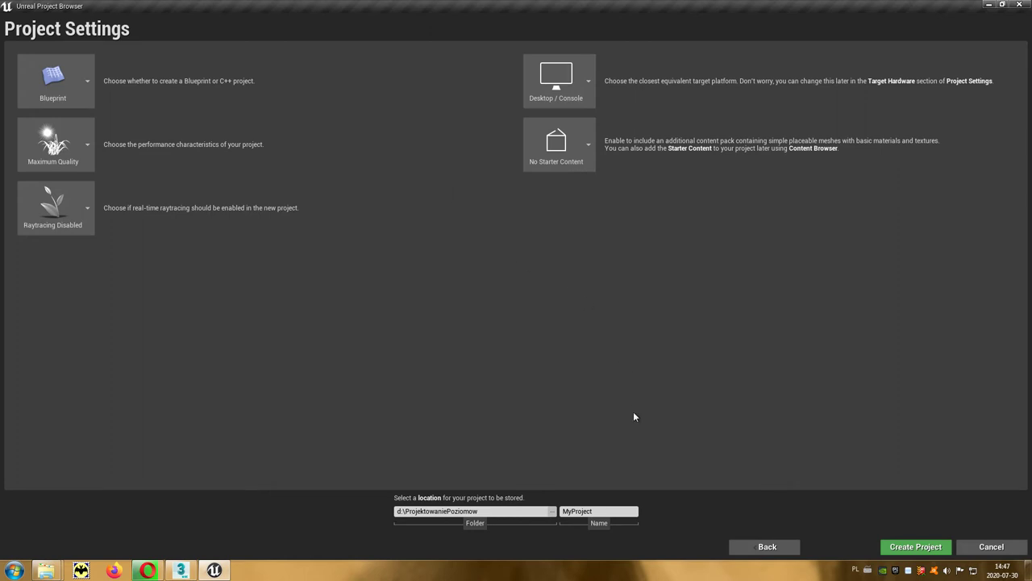
Step: Replace the default project name MyProject with Ksiaze
{"action": "left_click", "coordinate": [577, 512]}
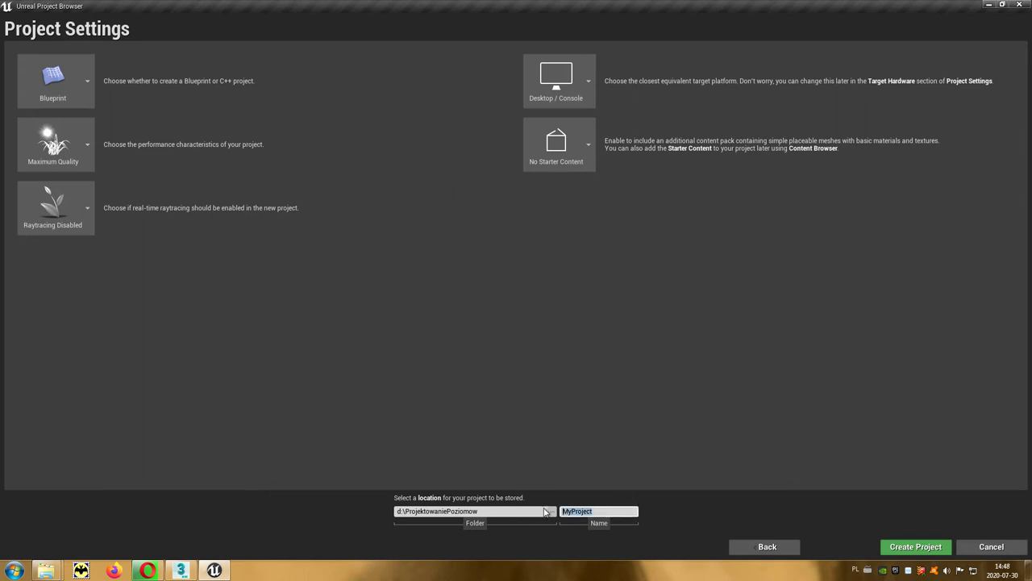
{"action": "type", "text": "Ksiaze"}
Step: Create the Ksiaze project, then add an SM_Ksiaze_01 folder at the top level of Content
{"action": "left_click", "coordinate": [911, 547]}
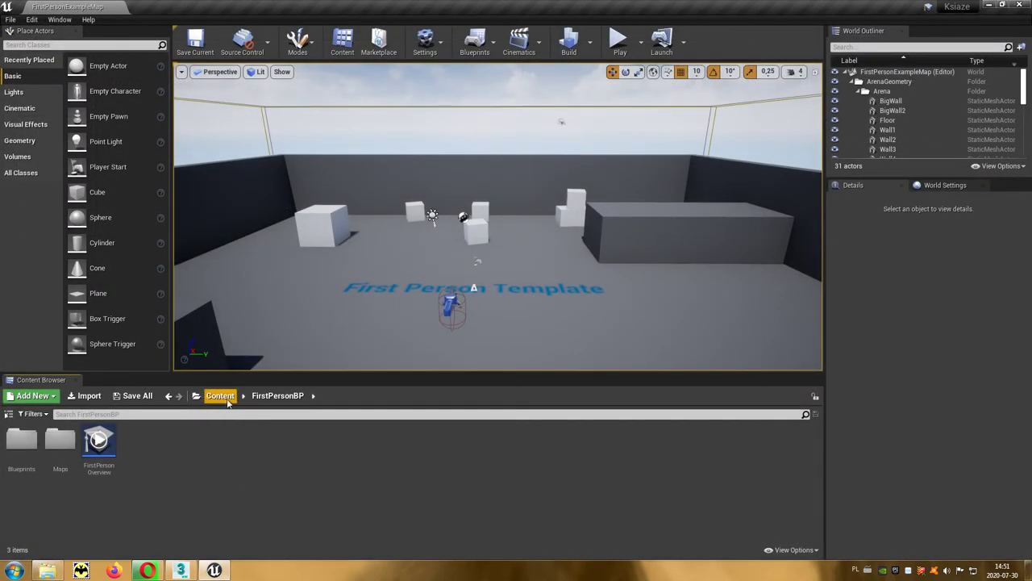
{"action": "left_click", "coordinate": [220, 396]}
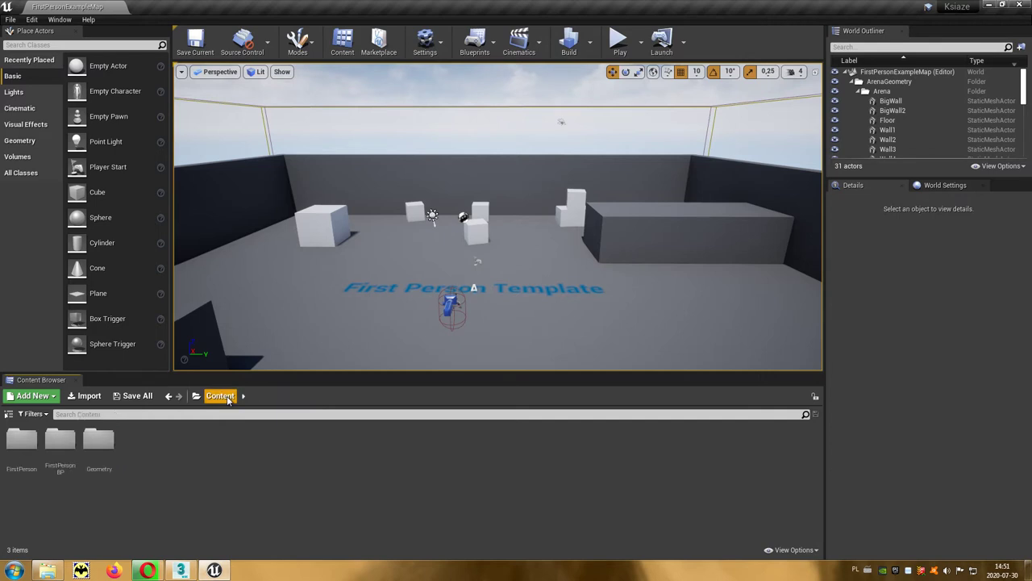
{"action": "right_click", "coordinate": [241, 462]}
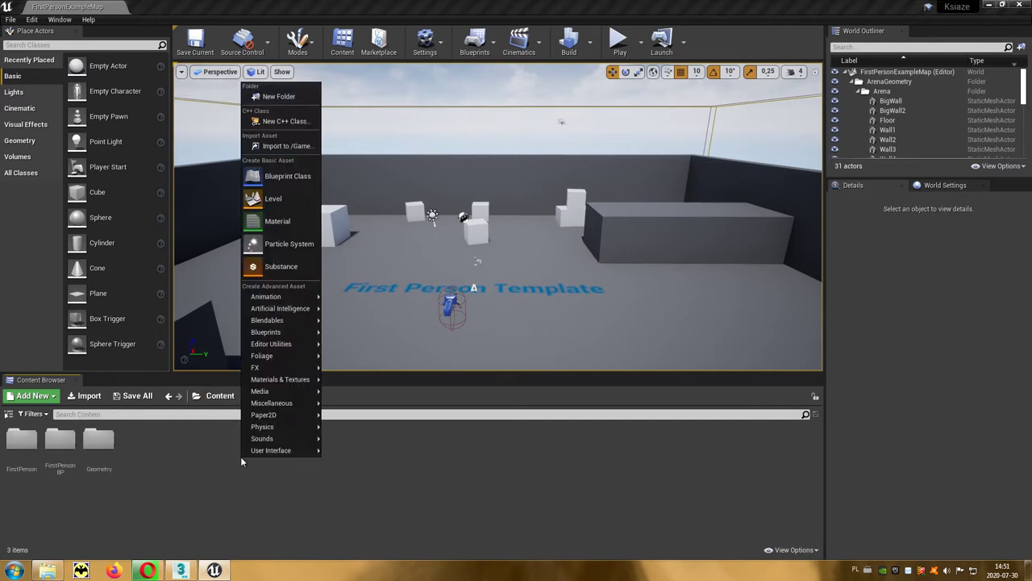
{"action": "left_click", "coordinate": [299, 98]}
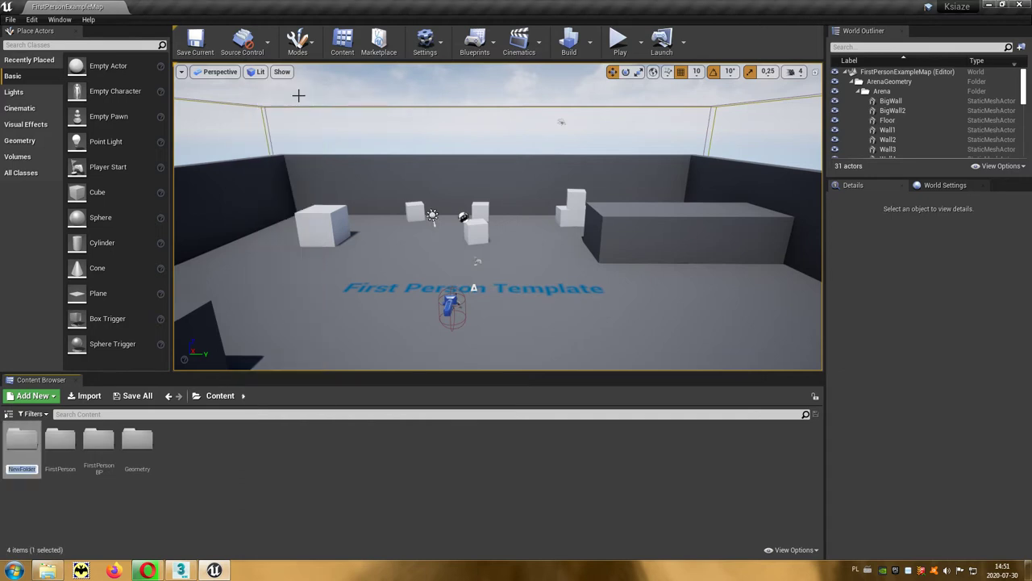
{"action": "type", "text": "SM"}
{"action": "type", "text": "_"}
{"action": "type", "text": "Ksiaze"}
{"action": "type", "text": "_01"}
{"action": "key", "text": "Return"}
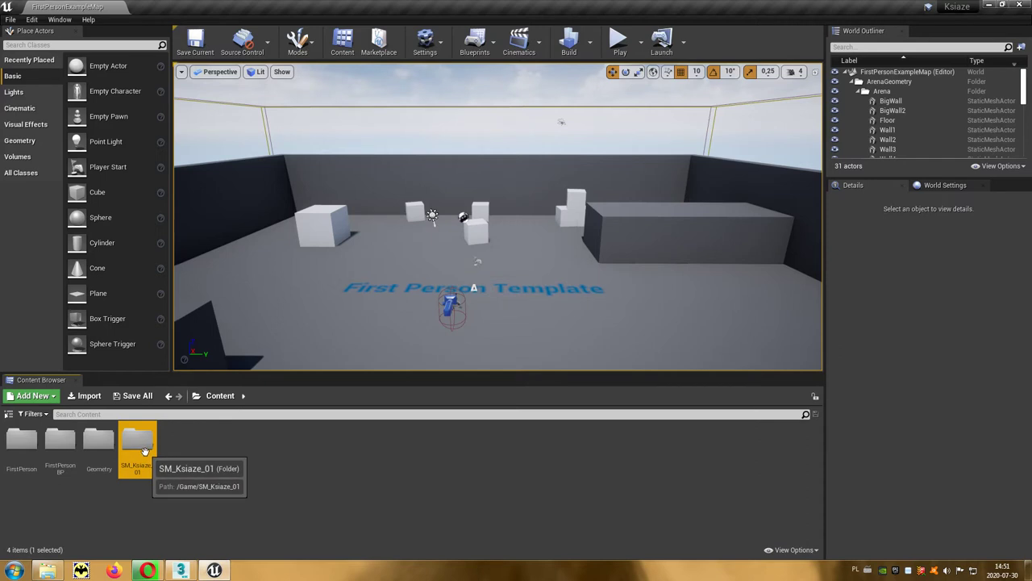
Step: Open the SM_Ksiaze_01 folder and create a Meshes subfolder inside it
{"action": "double_click", "coordinate": [145, 450]}
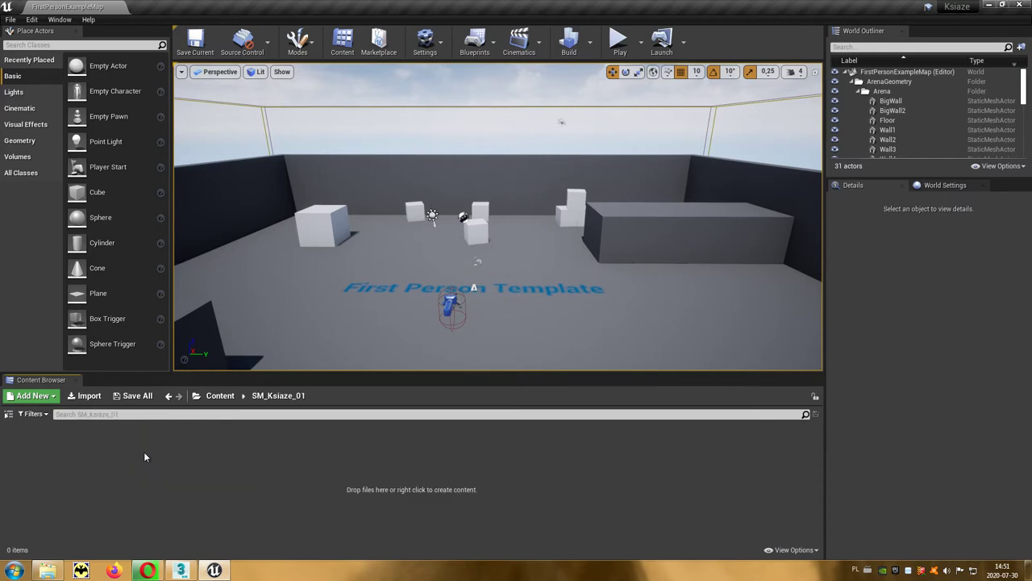
{"action": "right_click", "coordinate": [206, 471]}
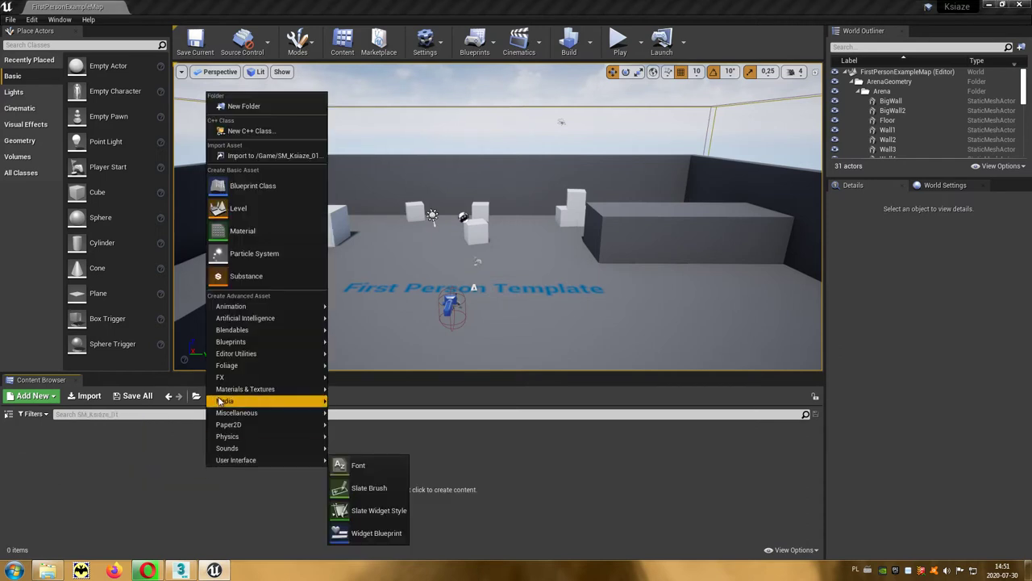
{"action": "left_click", "coordinate": [250, 108]}
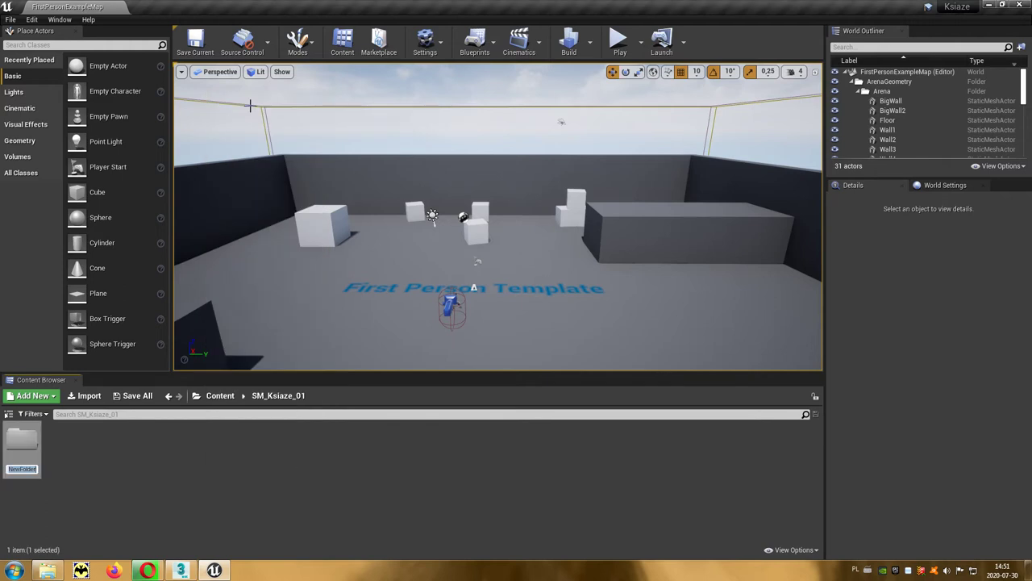
{"action": "type", "text": "Meshes"}
{"action": "key", "text": "Return"}
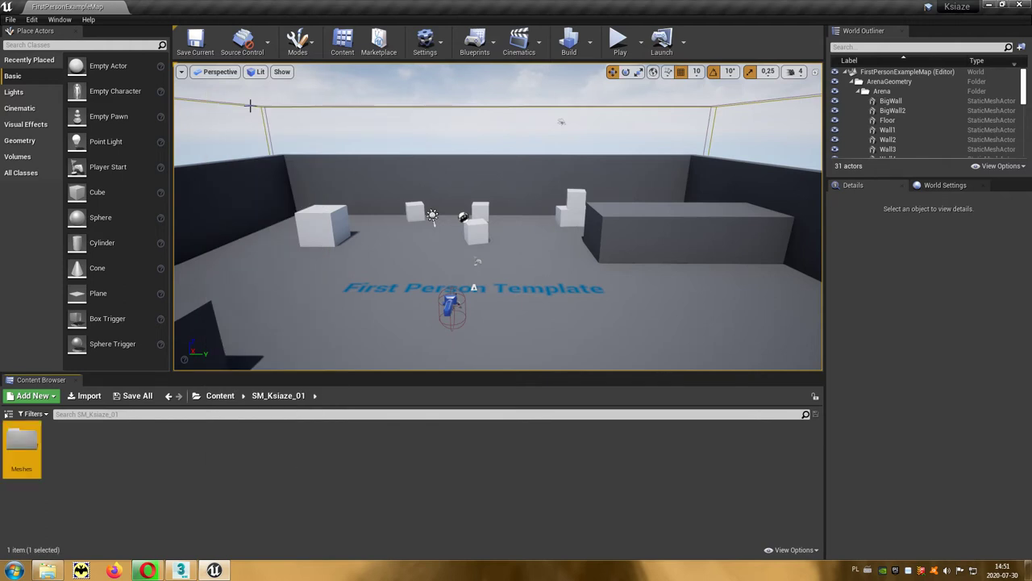
Step: Add Materials and Textures subfolders alongside Meshes
{"action": "right_click", "coordinate": [144, 457]}
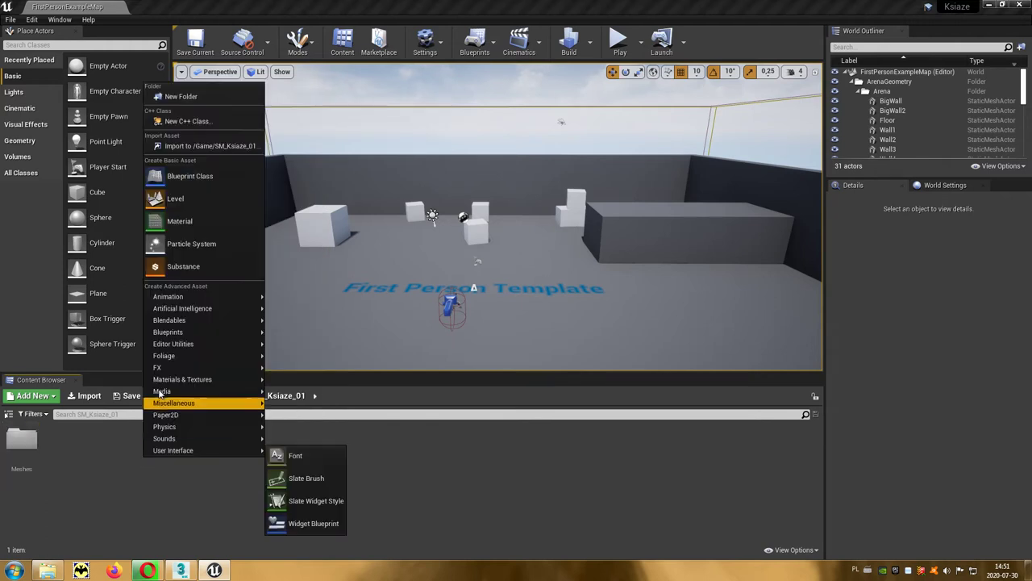
{"action": "left_click", "coordinate": [191, 98]}
{"action": "type", "text": "Materials"}
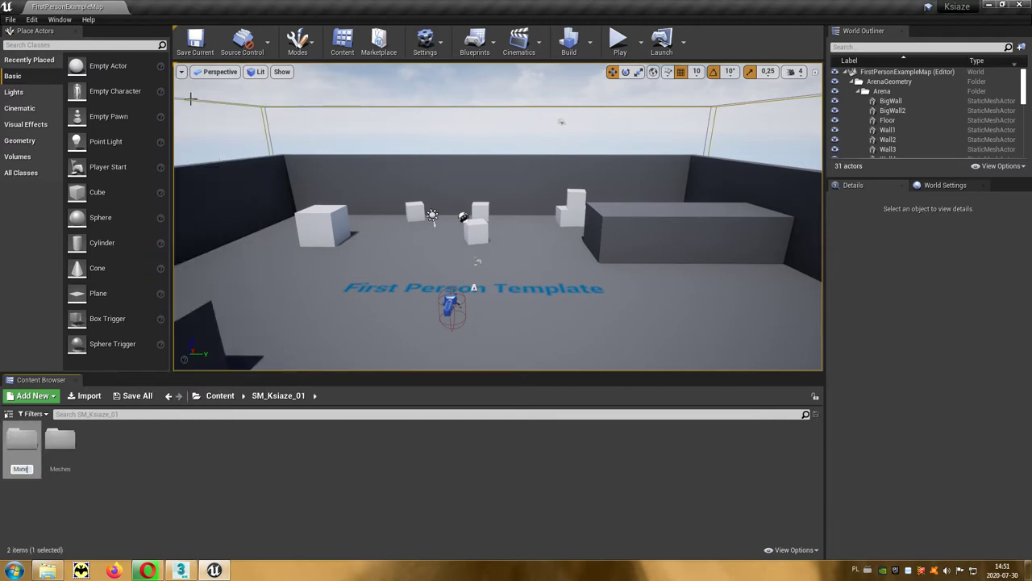
{"action": "key", "text": "Return"}
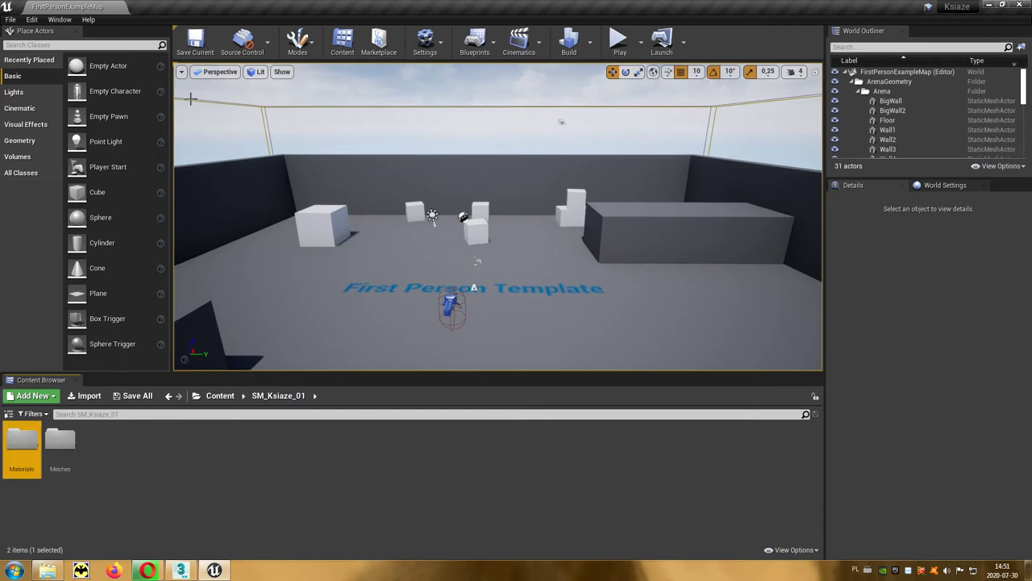
{"action": "right_click", "coordinate": [142, 477]}
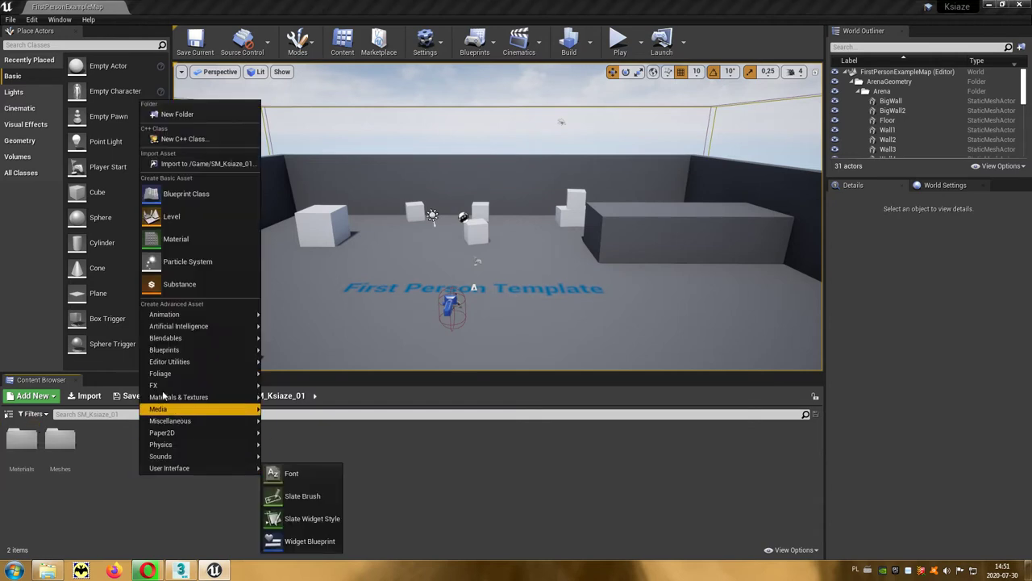
{"action": "left_click", "coordinate": [191, 117]}
{"action": "type", "text": "Textures"}
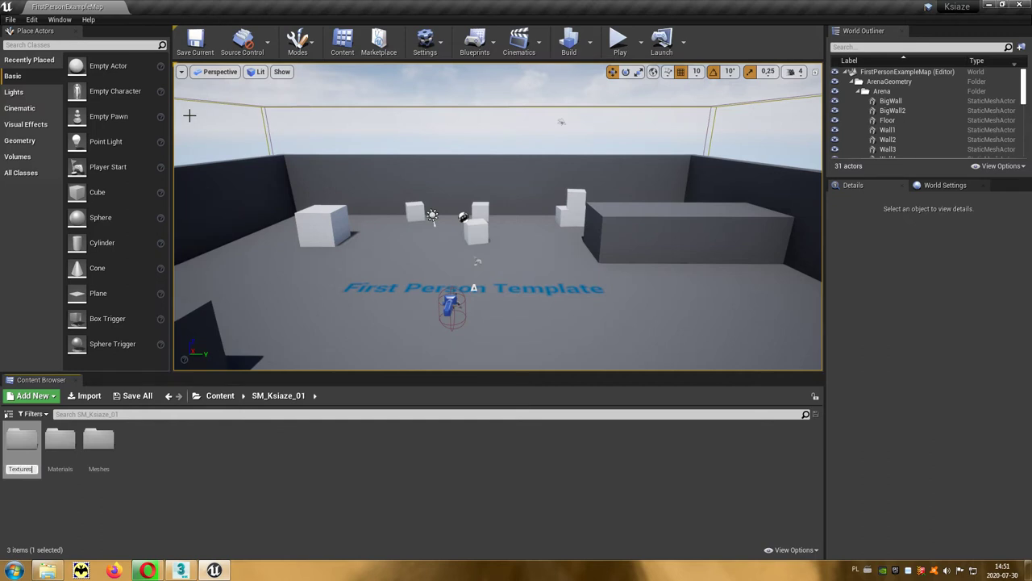
{"action": "key", "text": "Return"}
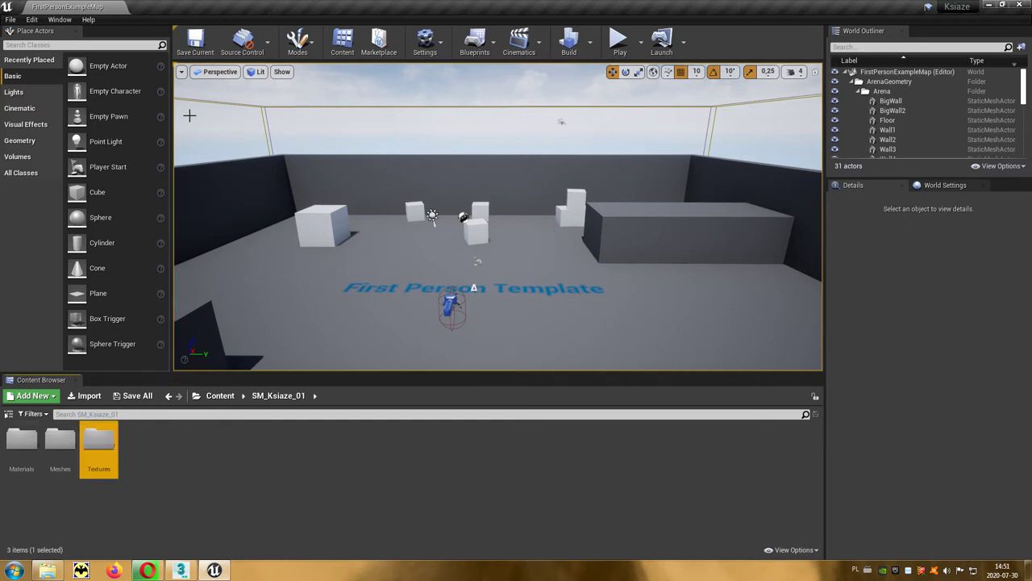
{"action": "left_click", "coordinate": [168, 457]}
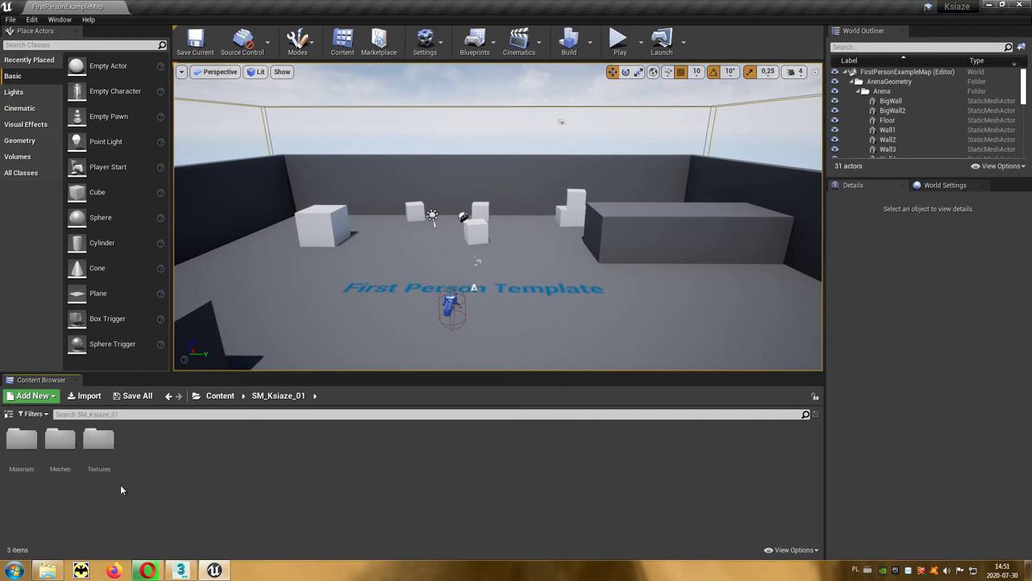
Step: Drag SM_Ksiaze_01.FBX from the Explorer Meshes folder into Unreal's SM_Ksiaze_01 content folder
{"action": "left_click", "coordinate": [50, 575]}
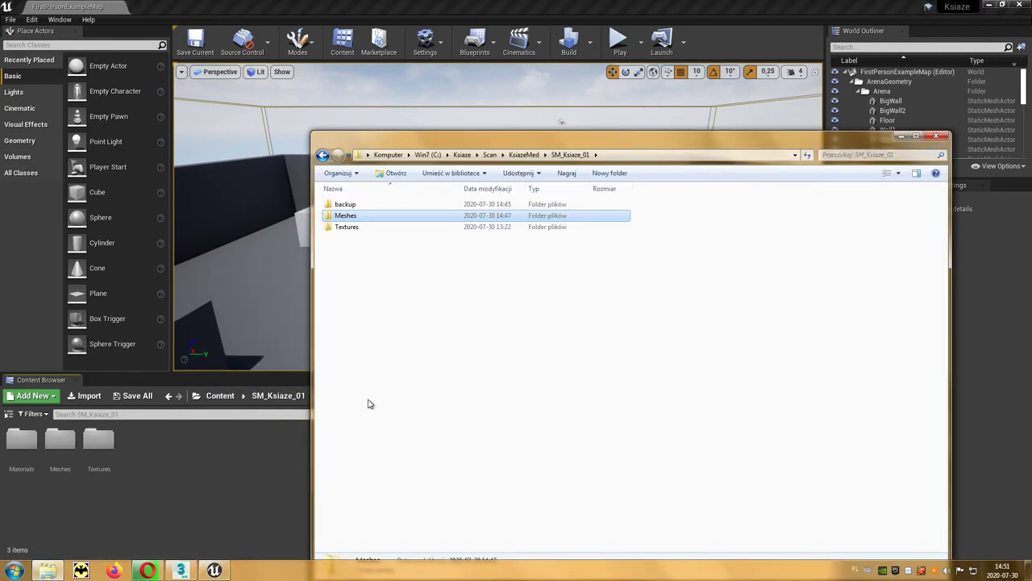
{"action": "double_click", "coordinate": [353, 218]}
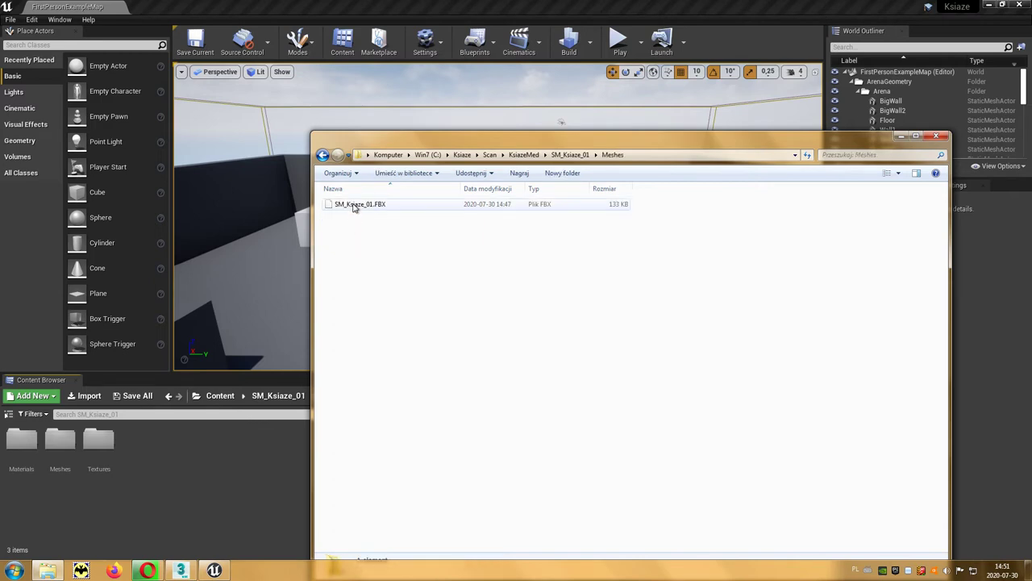
{"action": "left_click_drag", "start_coordinate": [353, 207], "coordinate": [285, 329]}
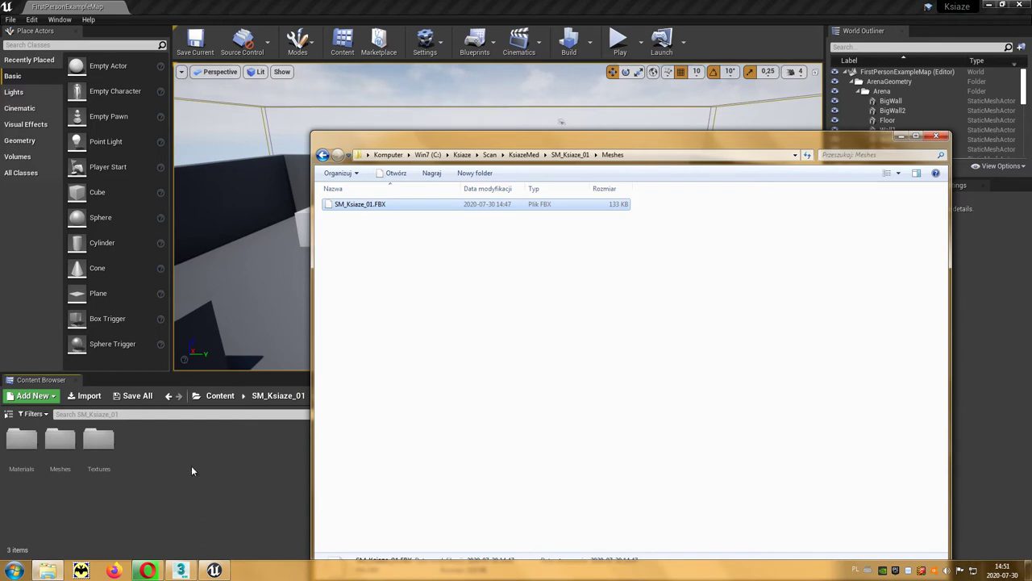
{"action": "left_click_drag", "start_coordinate": [192, 470], "coordinate": [192, 470]}
Step: Import the statue FBX with Auto Generate Collision off, after reviewing the advanced mesh options
{"action": "left_click", "coordinate": [509, 91]}
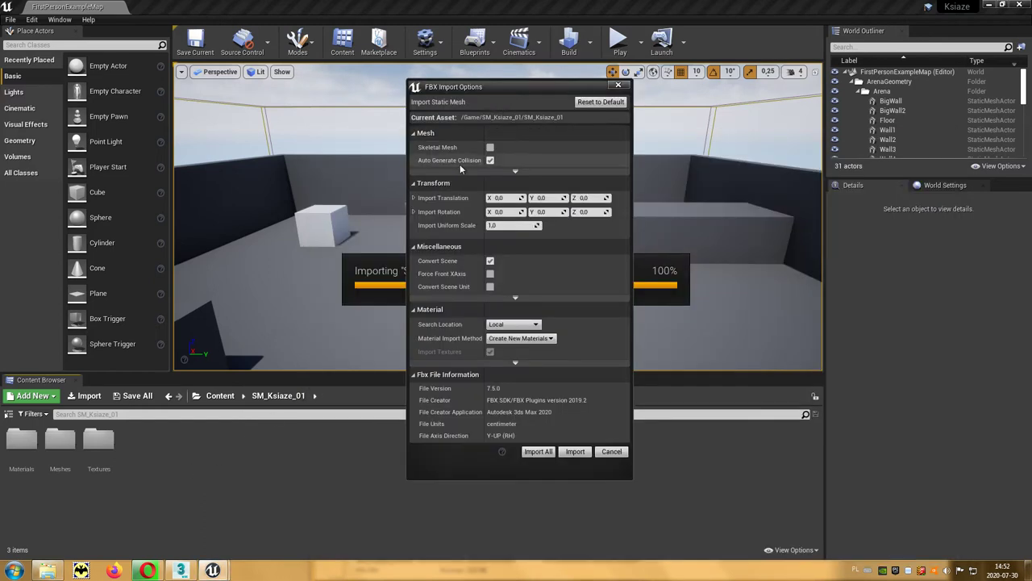
{"action": "mouse_move", "coordinate": [475, 166]}
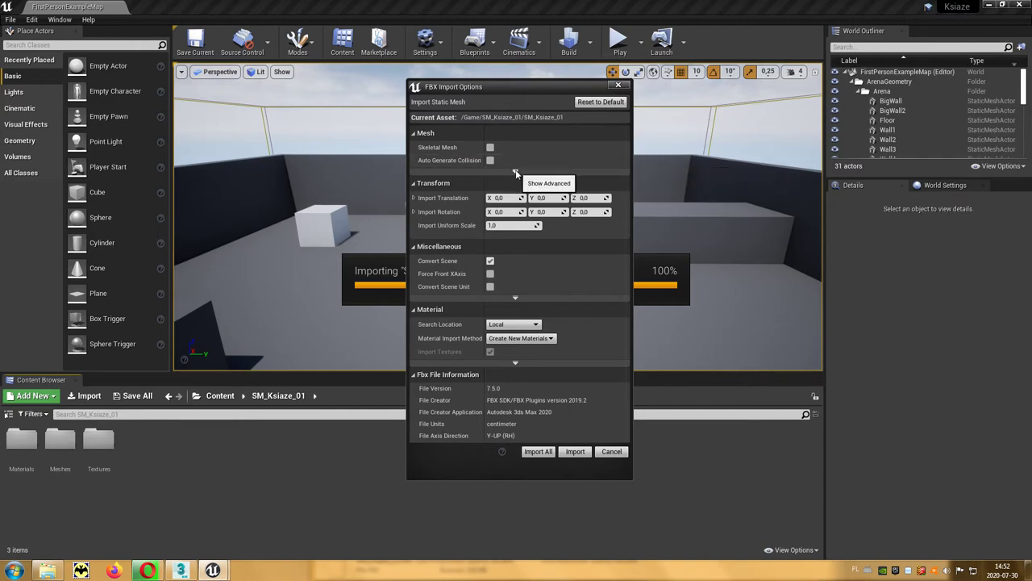
{"action": "left_click", "coordinate": [516, 173]}
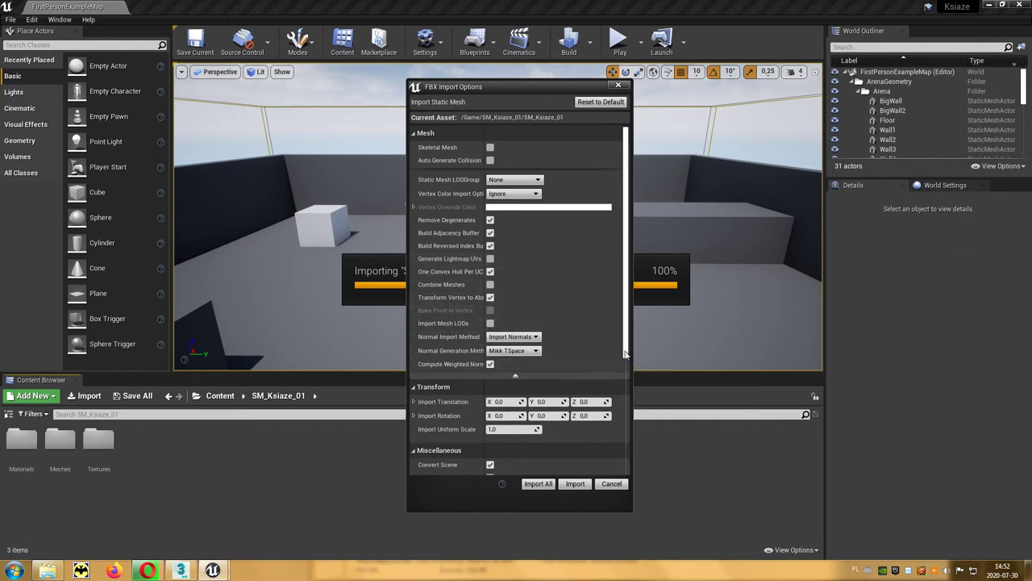
{"action": "left_click_drag", "start_coordinate": [626, 353], "coordinate": [625, 473]}
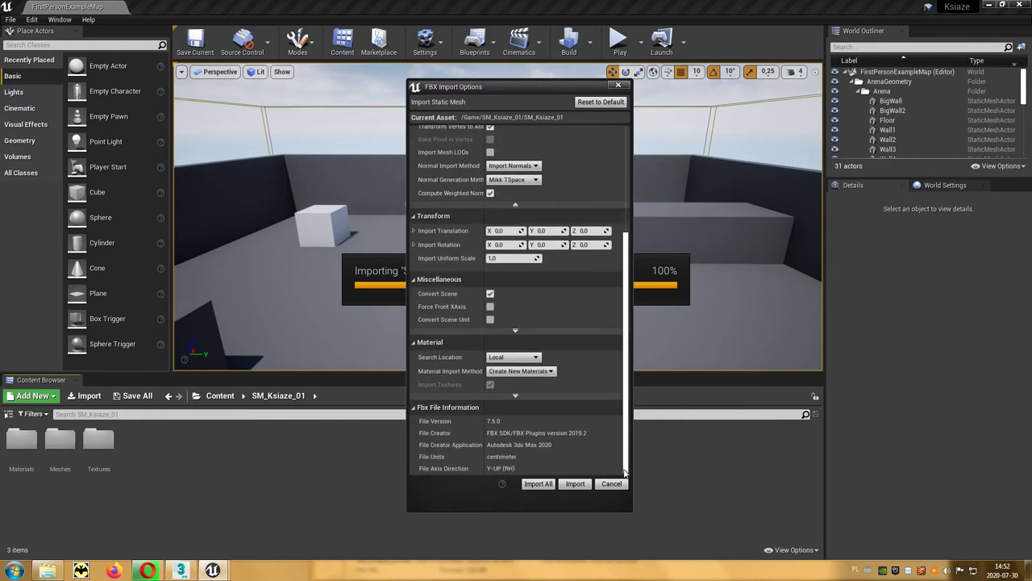
{"action": "left_click", "coordinate": [536, 484]}
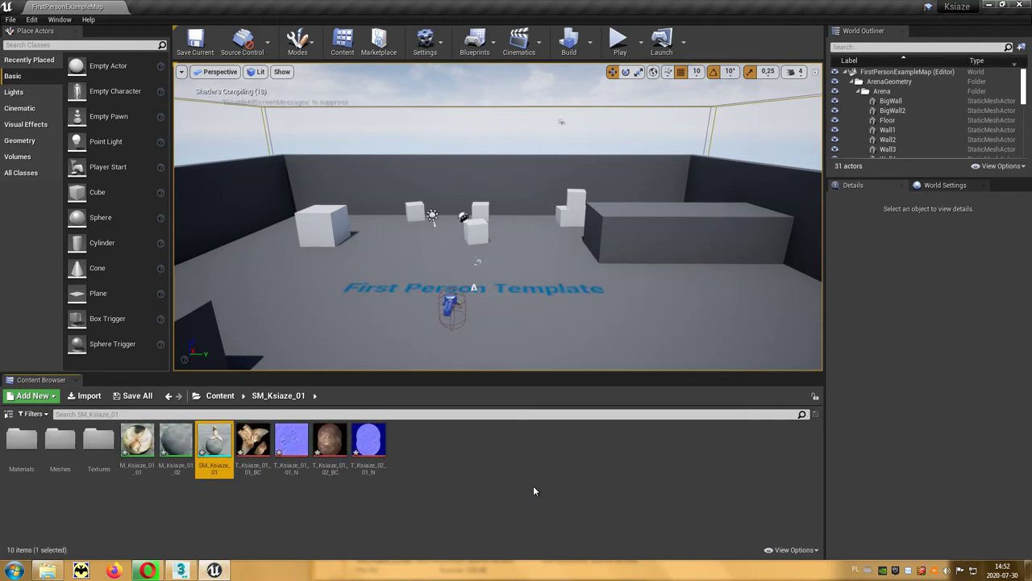
Step: Move SM_Ksiaze_01 into Meshes, the four T_ textures into Textures, and both M_ materials into Materials
{"action": "mouse_move", "coordinate": [215, 442]}
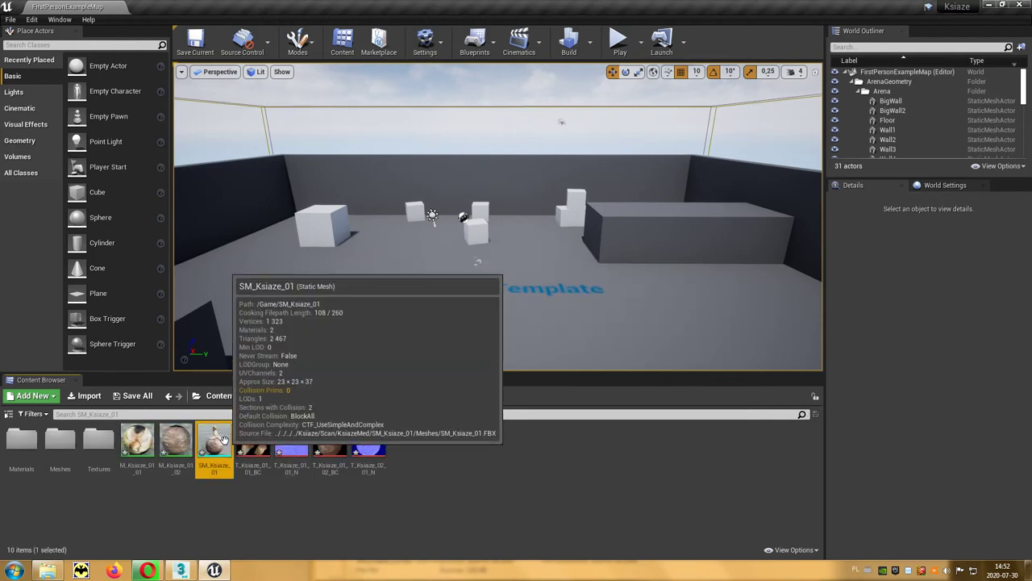
{"action": "left_click_drag", "start_coordinate": [215, 442], "coordinate": [64, 448]}
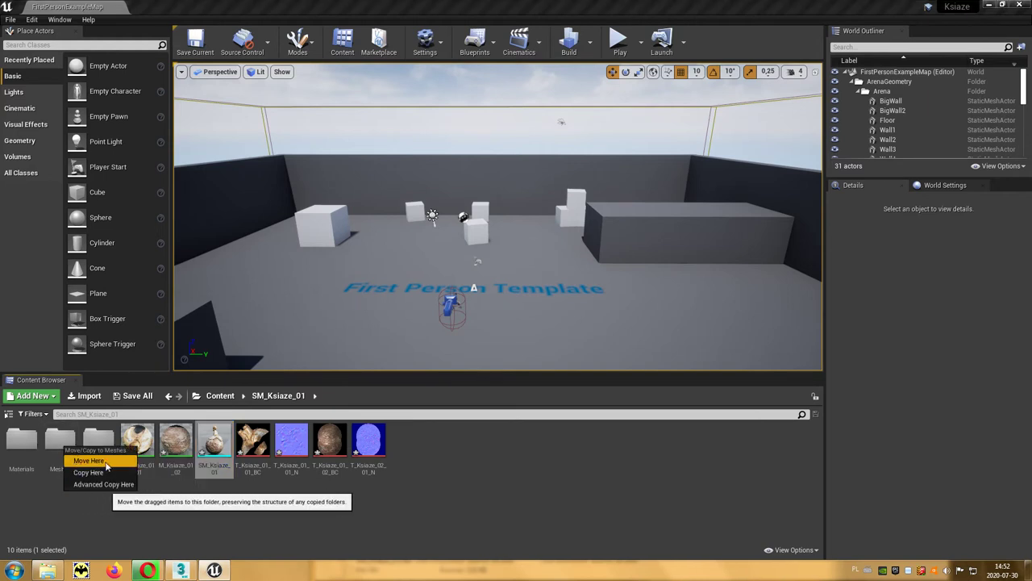
{"action": "left_click", "coordinate": [91, 463]}
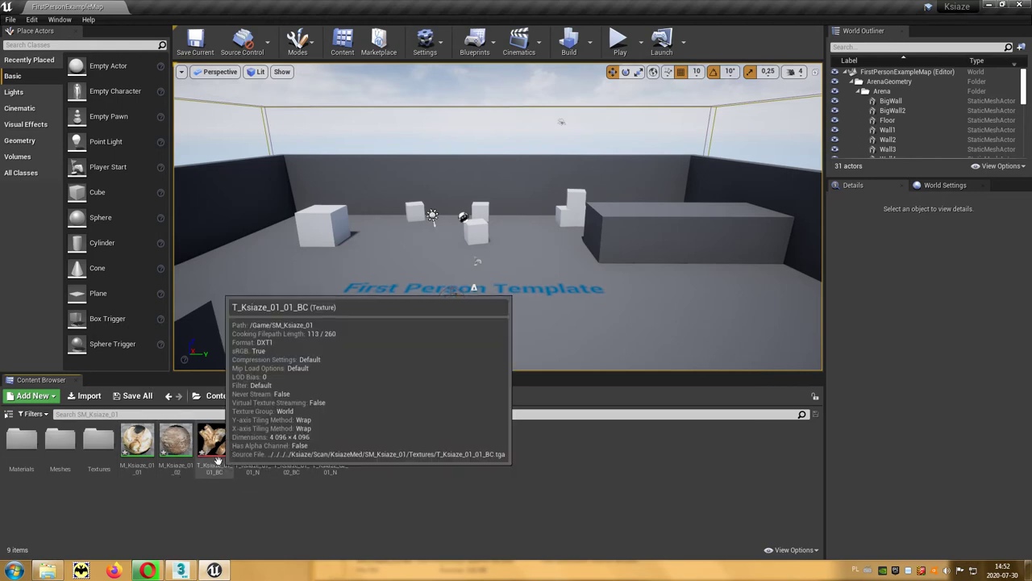
{"action": "left_click", "coordinate": [214, 448]}
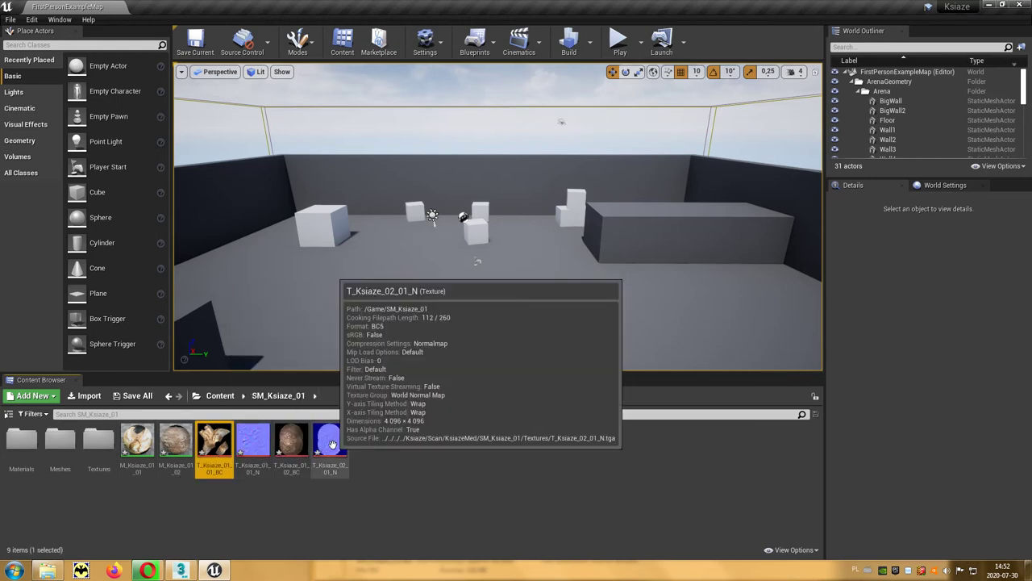
{"action": "left_click", "coordinate": [333, 445], "text": "shift"}
{"action": "left_click_drag", "start_coordinate": [332, 444], "coordinate": [104, 454]}
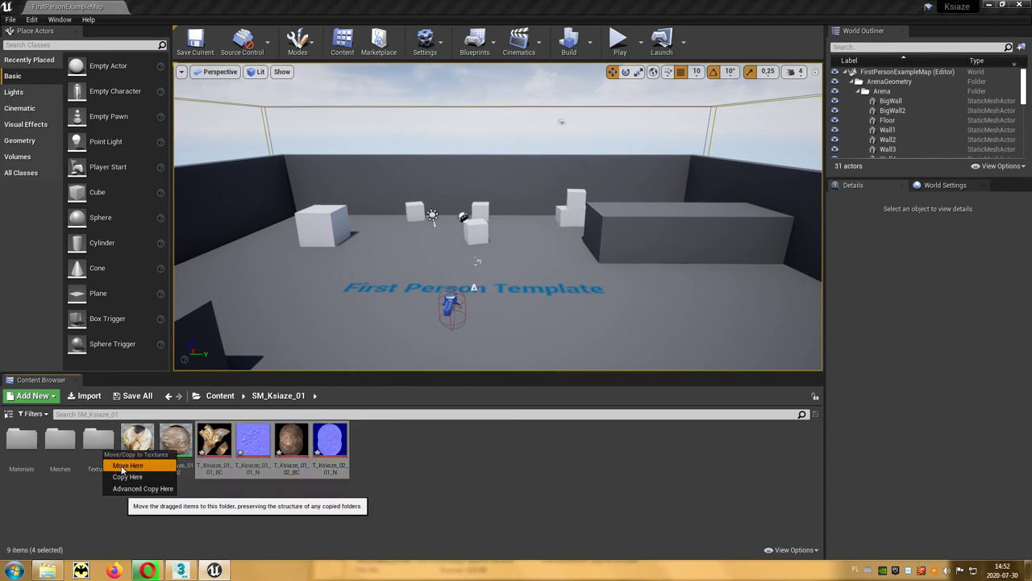
{"action": "left_click", "coordinate": [121, 465]}
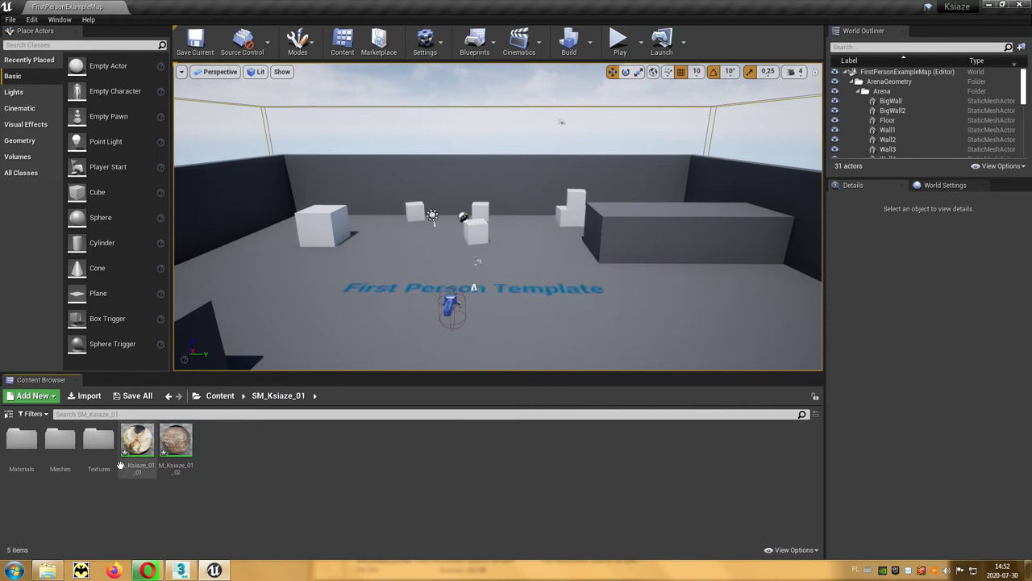
{"action": "left_click", "coordinate": [136, 443]}
{"action": "left_click", "coordinate": [176, 438], "text": "shift"}
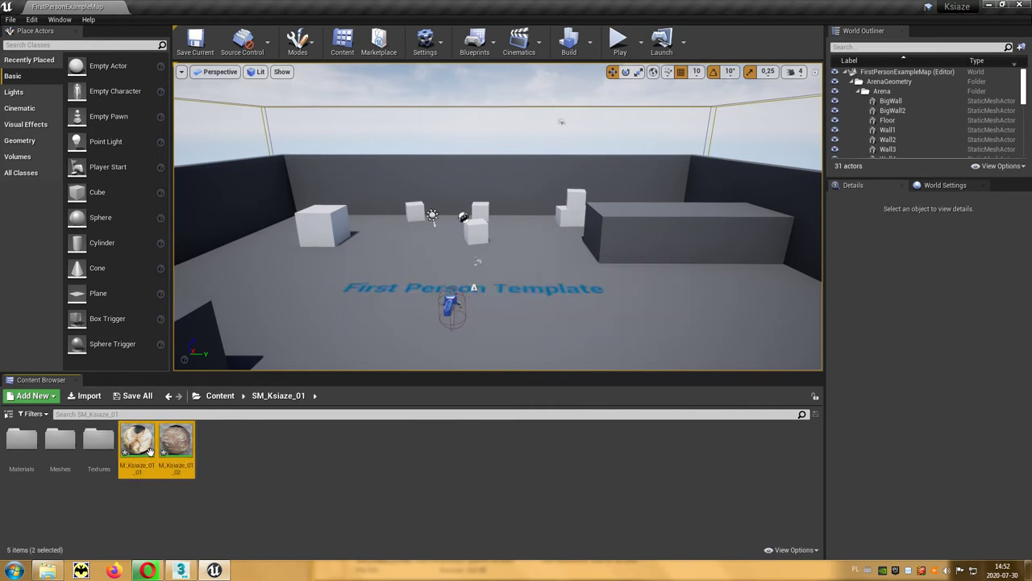
{"action": "left_click_drag", "start_coordinate": [140, 450], "coordinate": [27, 451]}
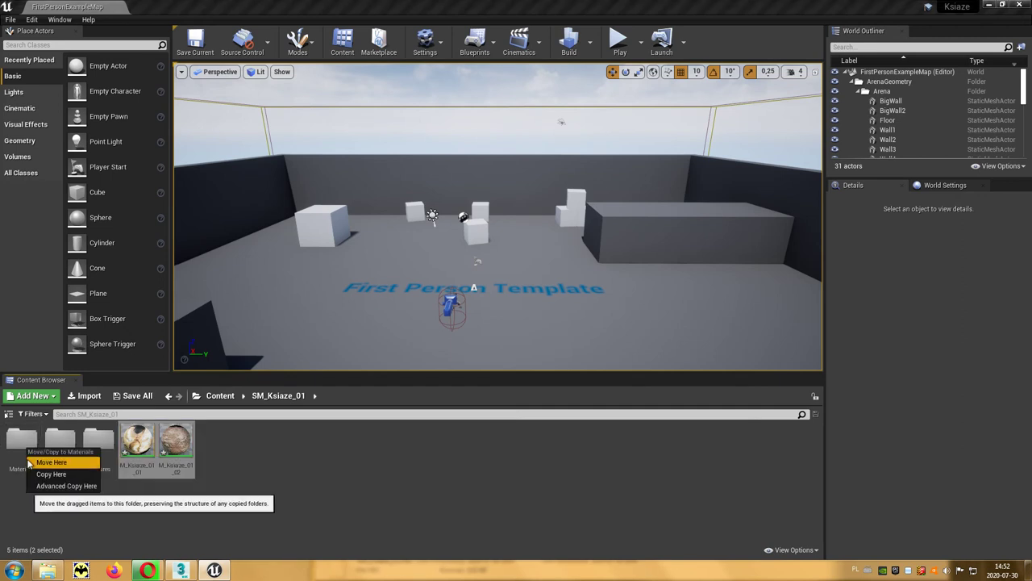
Step: Finish moving the materials, then place SM_Ksiaze_01 from the Meshes folder near the template text
{"action": "left_click", "coordinate": [70, 464]}
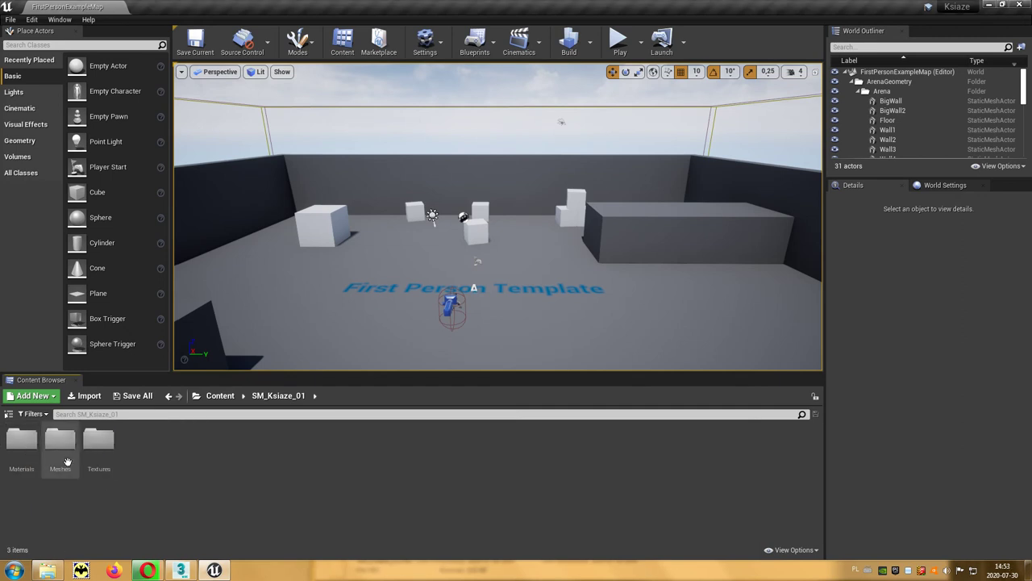
{"action": "left_click", "coordinate": [65, 464]}
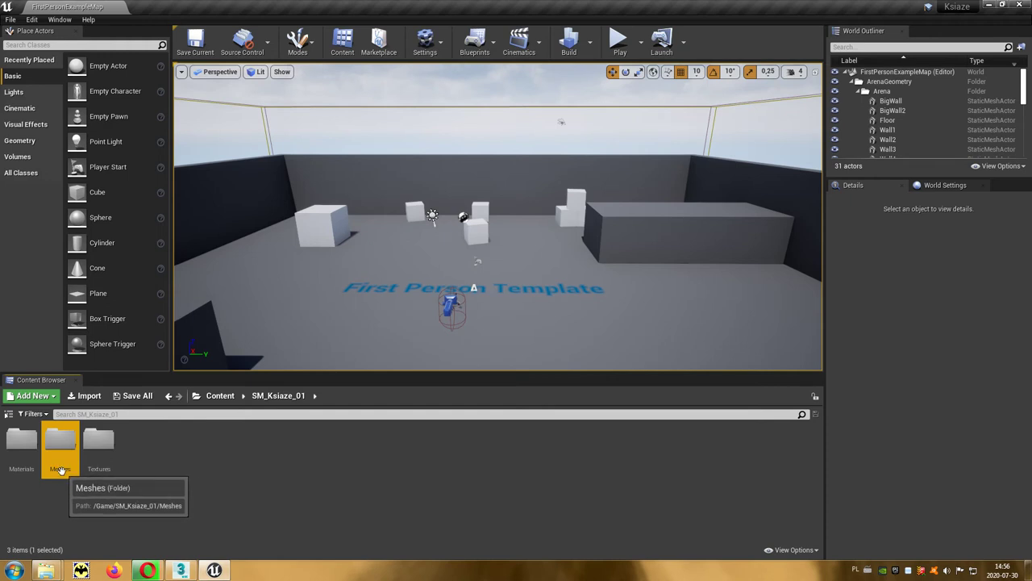
{"action": "double_click", "coordinate": [61, 450]}
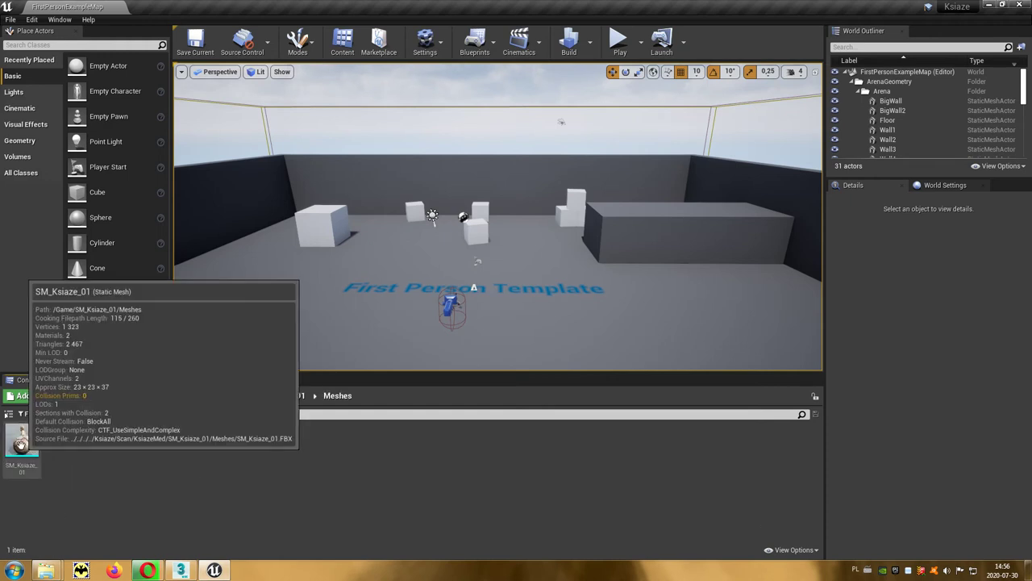
{"action": "left_click_drag", "start_coordinate": [24, 443], "coordinate": [460, 322]}
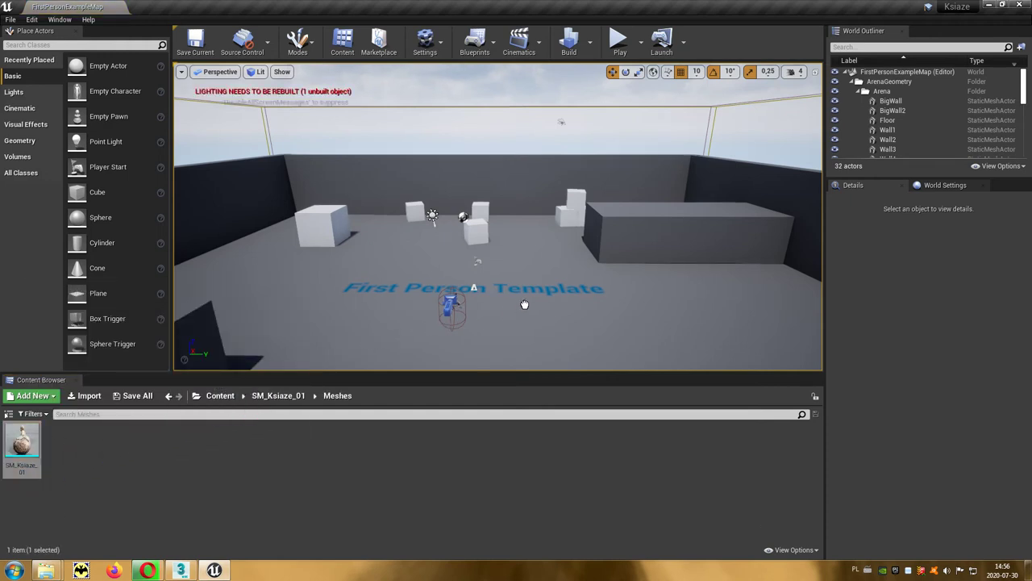
Step: Scale the placed statue uniformly to 3.75 on every axis
{"action": "left_click", "coordinate": [524, 305]}
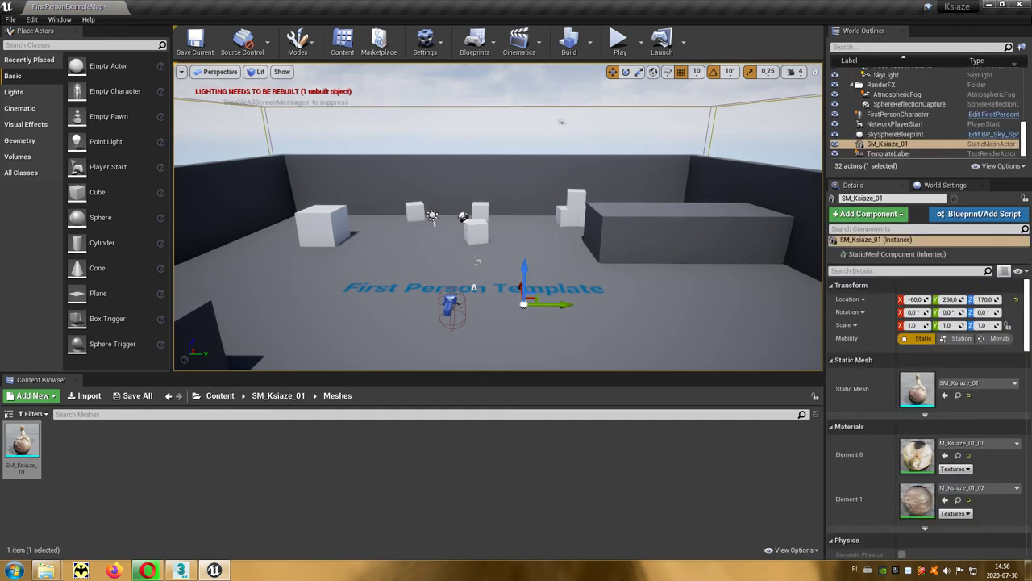
{"action": "scroll", "coordinate": [524, 304], "scroll_direction": "up", "scroll_amount": 2}
{"action": "scroll", "coordinate": [565, 319], "scroll_direction": "up", "scroll_amount": 2}
{"action": "right_click_drag", "start_coordinate": [564, 319], "coordinate": [565, 242]}
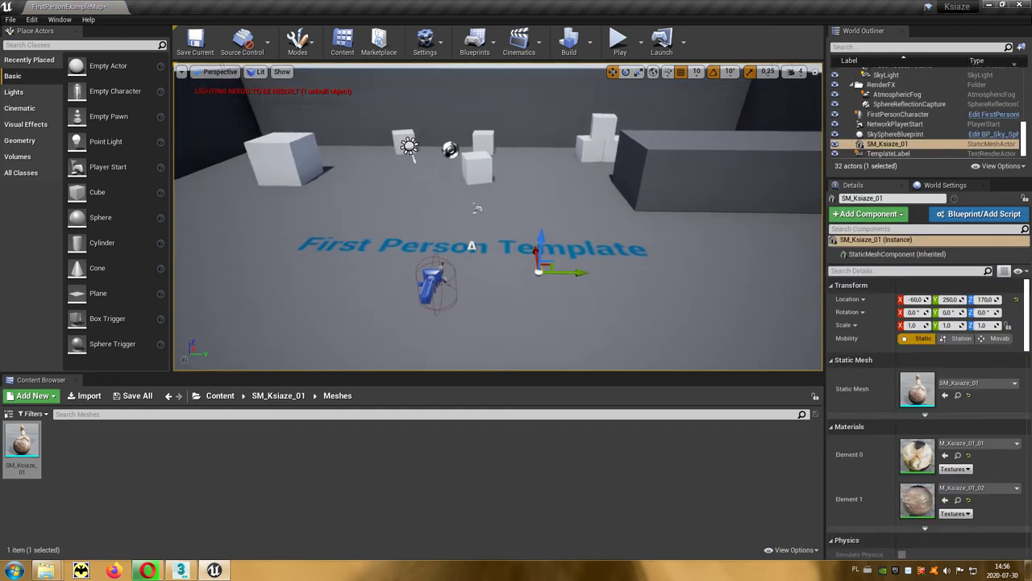
{"action": "left_click_drag", "start_coordinate": [565, 242], "coordinate": [484, 242], "text": "alt"}
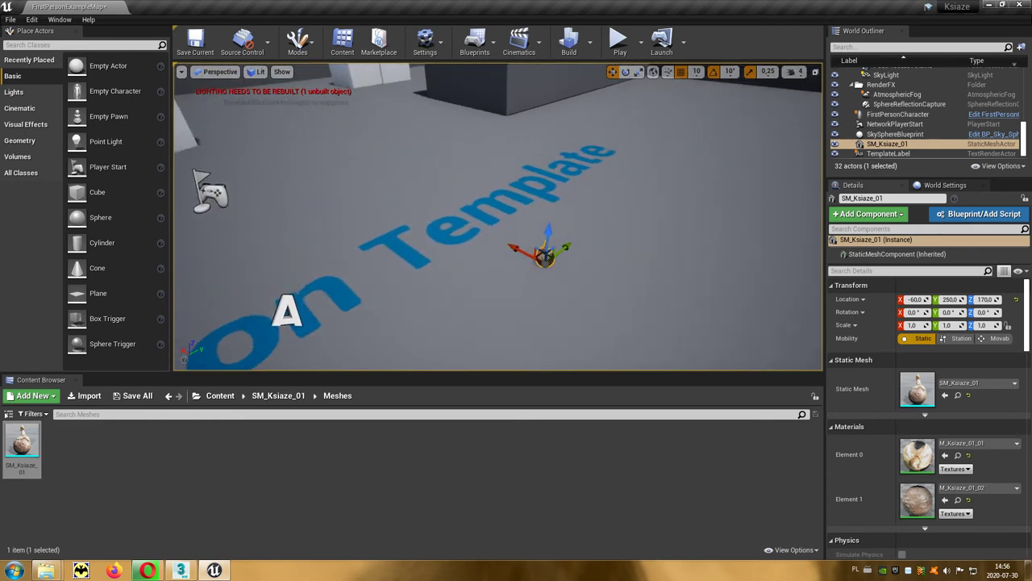
{"action": "key", "text": "e"}
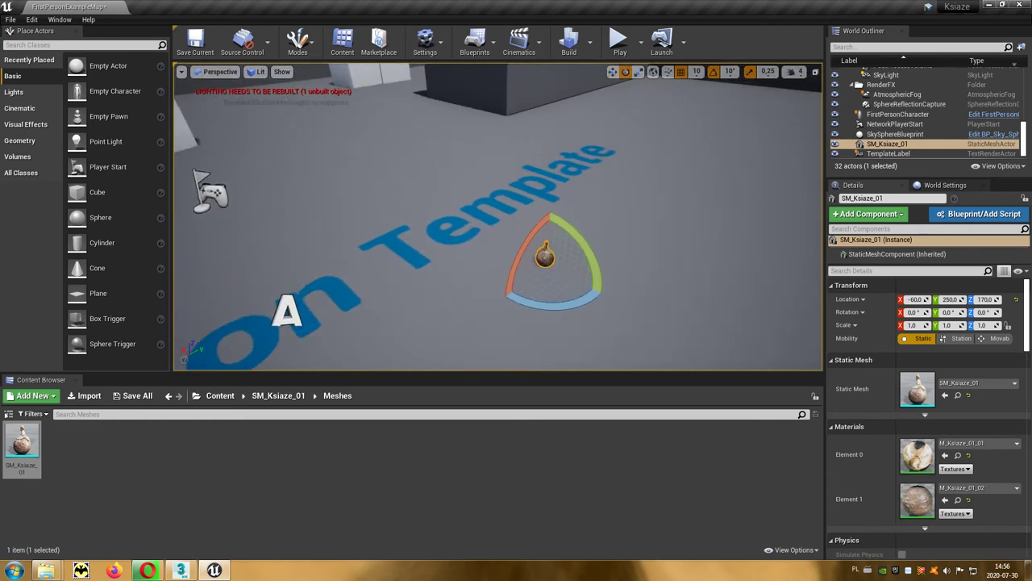
{"action": "key", "text": "r"}
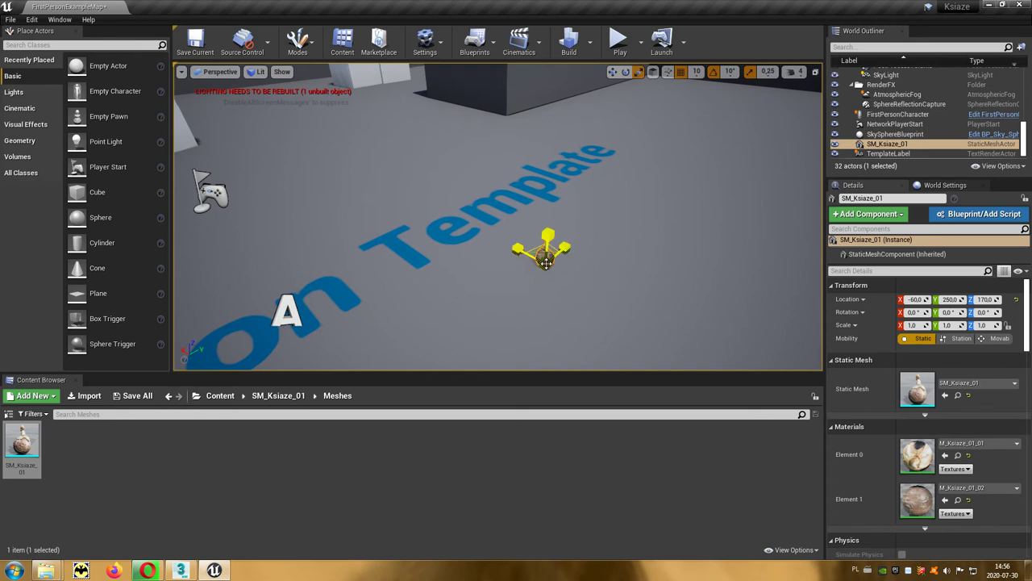
{"action": "left_click_drag", "start_coordinate": [545, 252], "coordinate": [565, 201]}
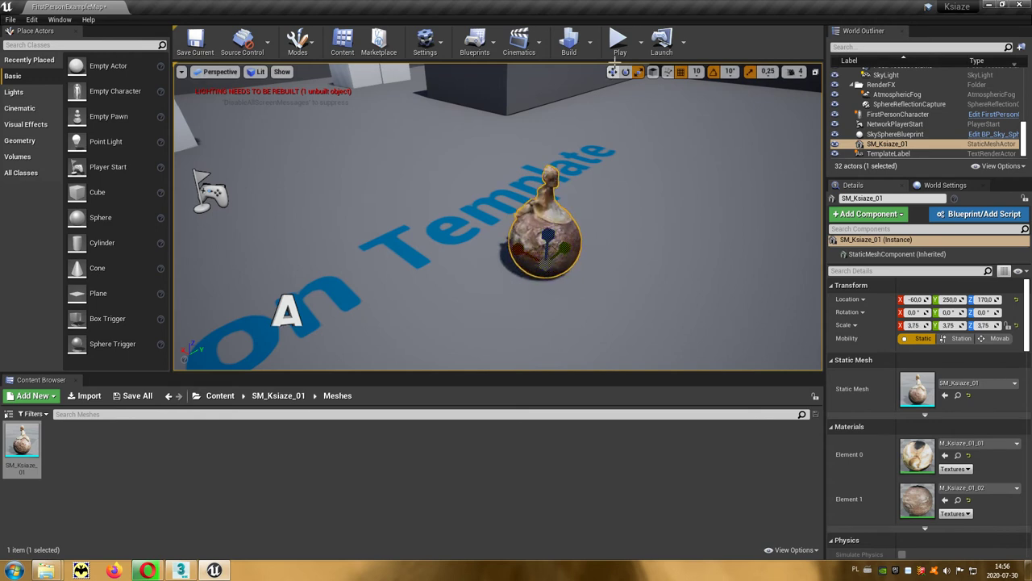
Step: Play-test the level, walking toward and into the statue, then end the session with Esc
{"action": "left_click", "coordinate": [618, 38]}
{"action": "left_click", "coordinate": [586, 229]}
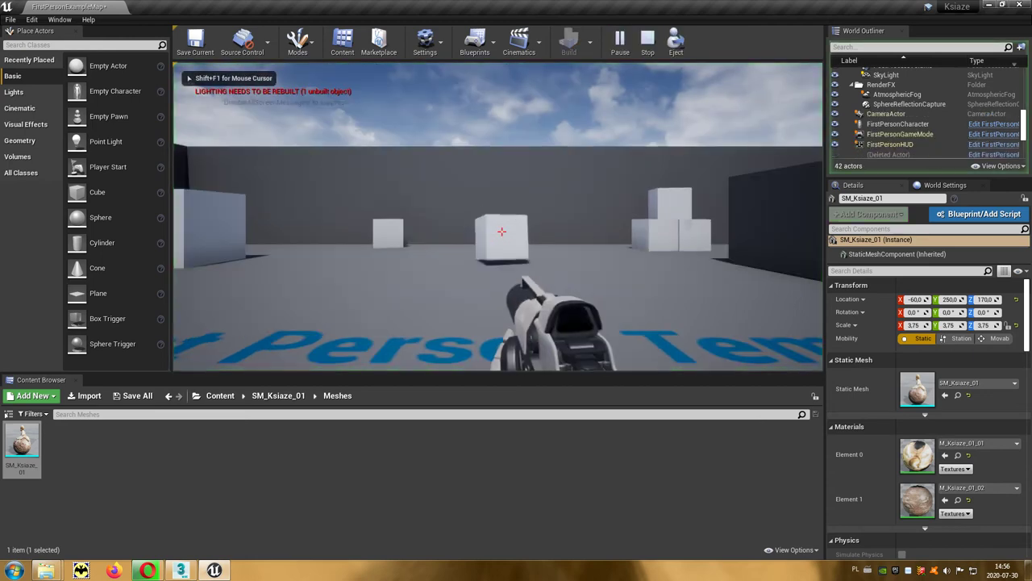
{"action": "key", "text": "w"}
{"action": "key", "text": "w"}
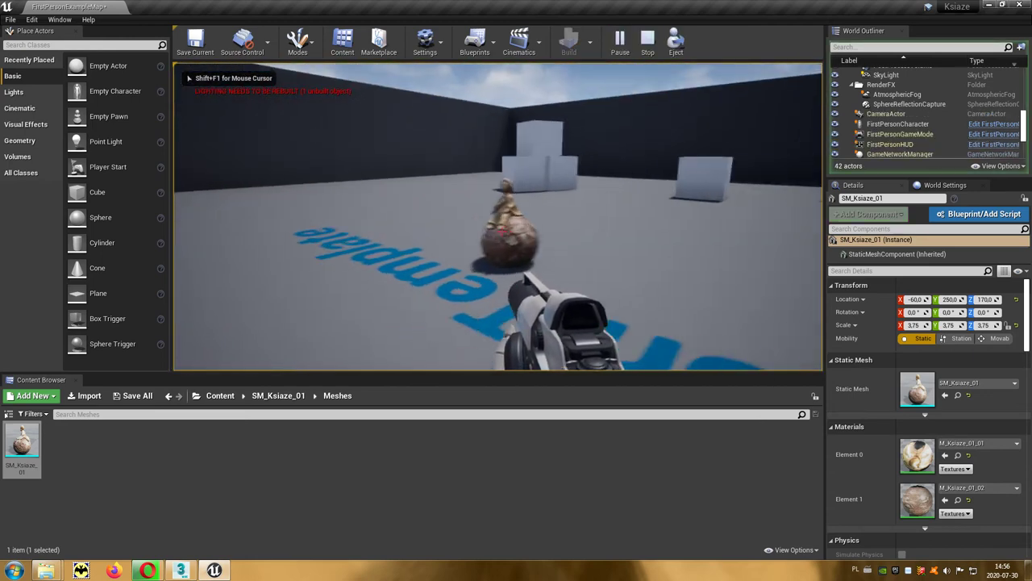
{"action": "key", "text": "s"}
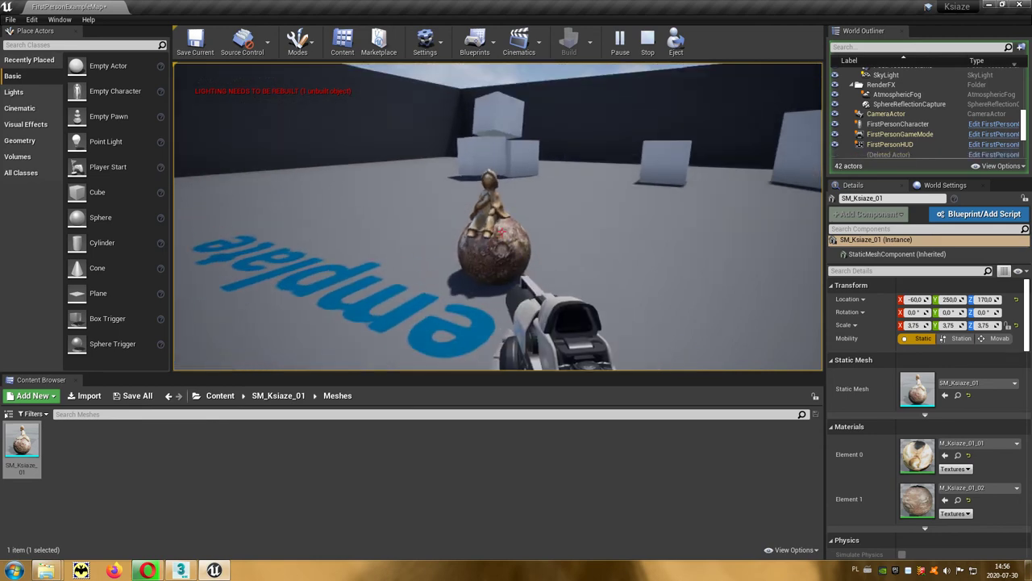
{"action": "key", "text": "w"}
{"action": "key", "text": "s"}
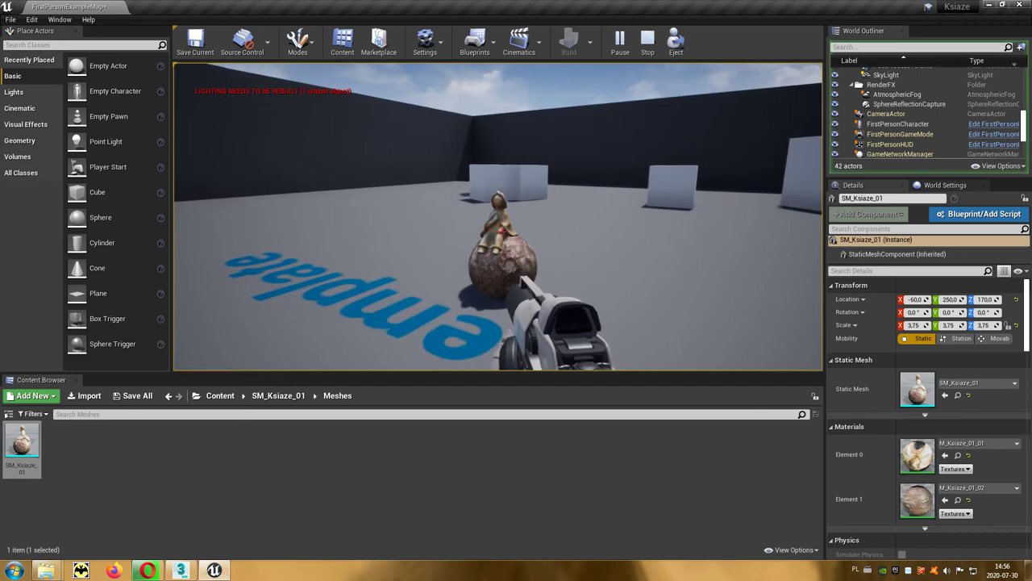
{"action": "key", "text": "Escape"}
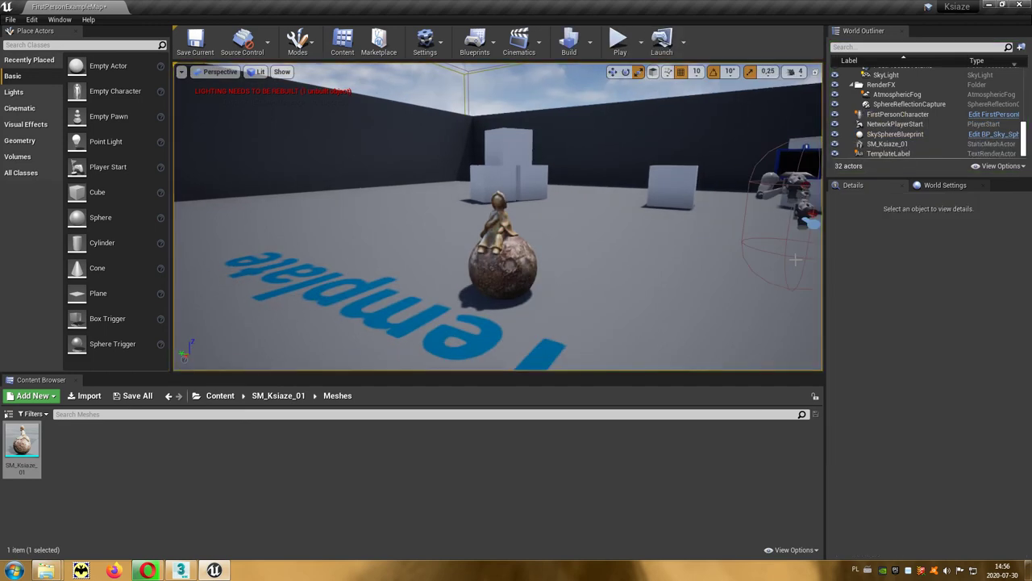
Step: Open SM_Ksiaze_01 in the mesh editor, frame it, and toggle wireframe on and off
{"action": "double_click", "coordinate": [29, 450]}
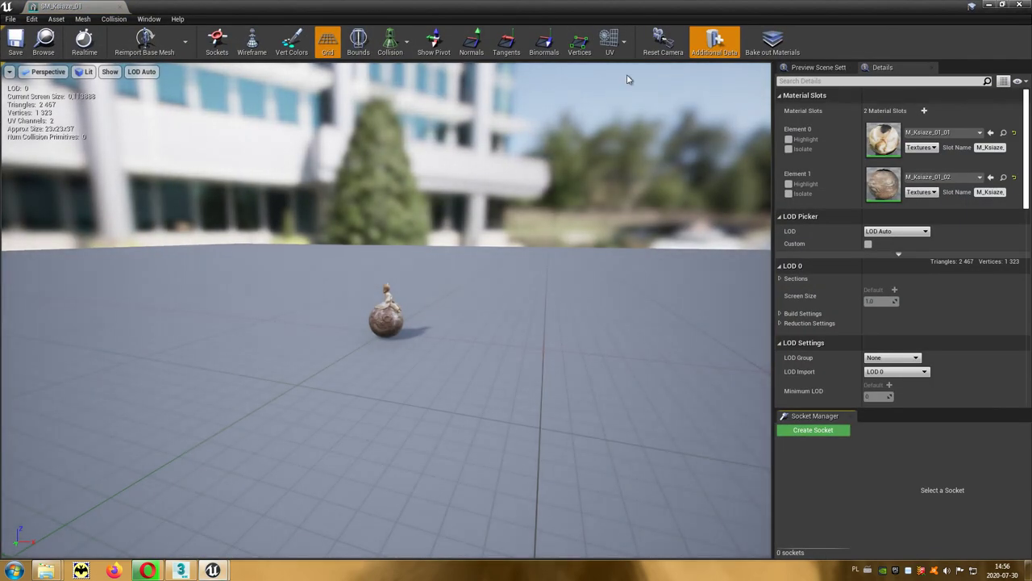
{"action": "left_click", "coordinate": [663, 41]}
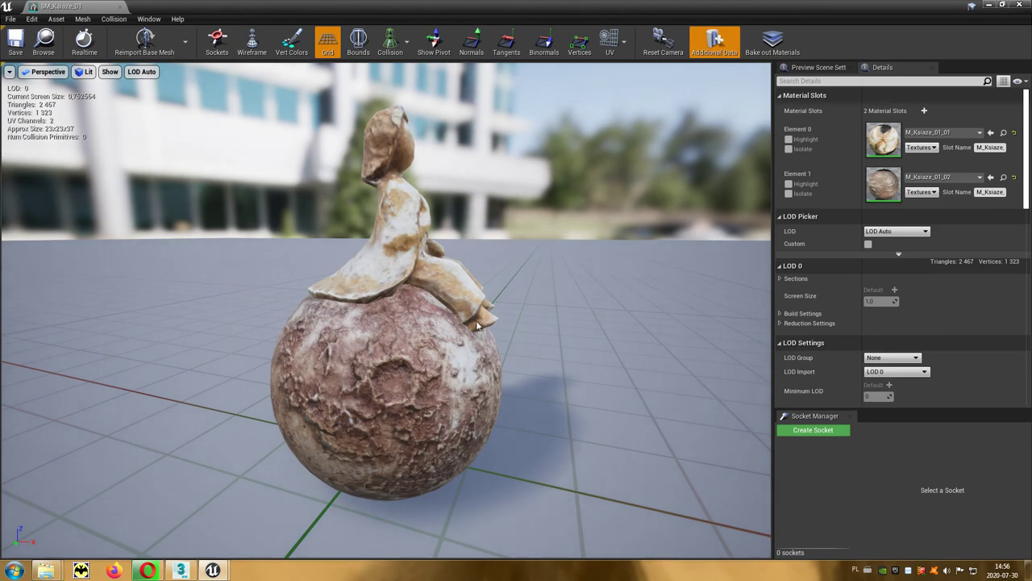
{"action": "left_click_drag", "start_coordinate": [462, 334], "coordinate": [371, 355]}
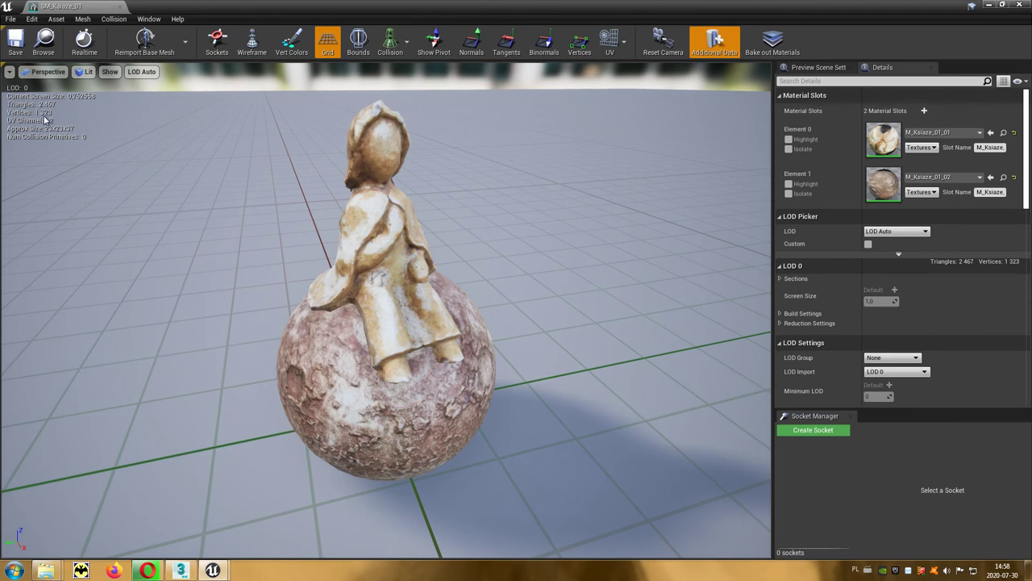
{"action": "left_click", "coordinate": [252, 44]}
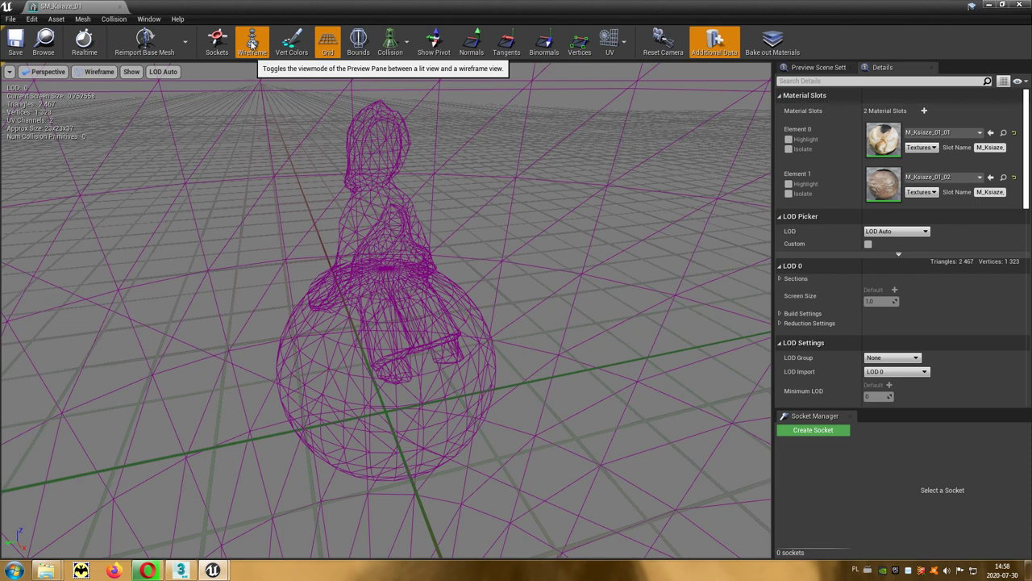
{"action": "left_click", "coordinate": [251, 44]}
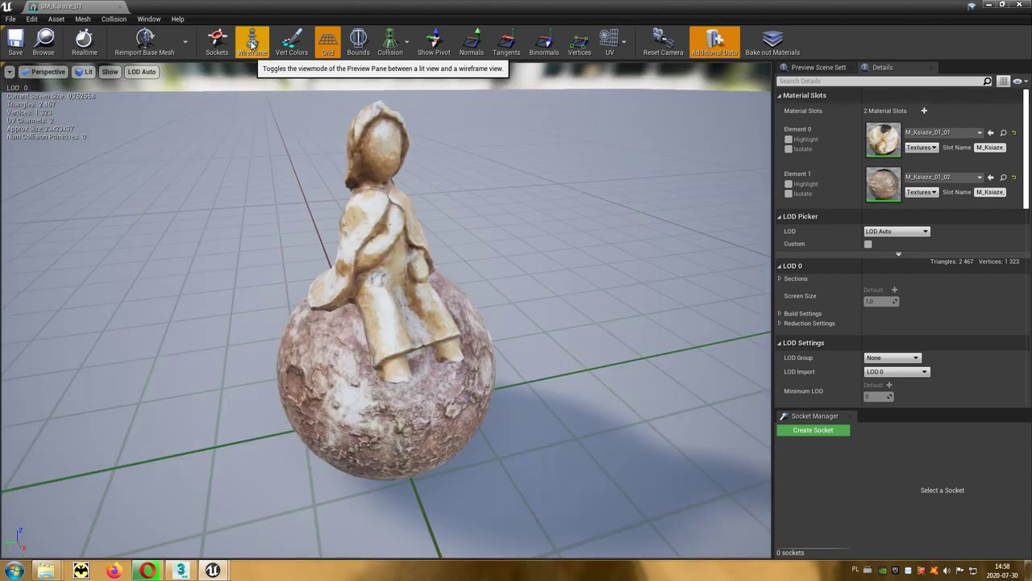
Step: Preview UV channels 0 and 1 on the statue, then set the UV overlay to None
{"action": "left_click", "coordinate": [610, 47]}
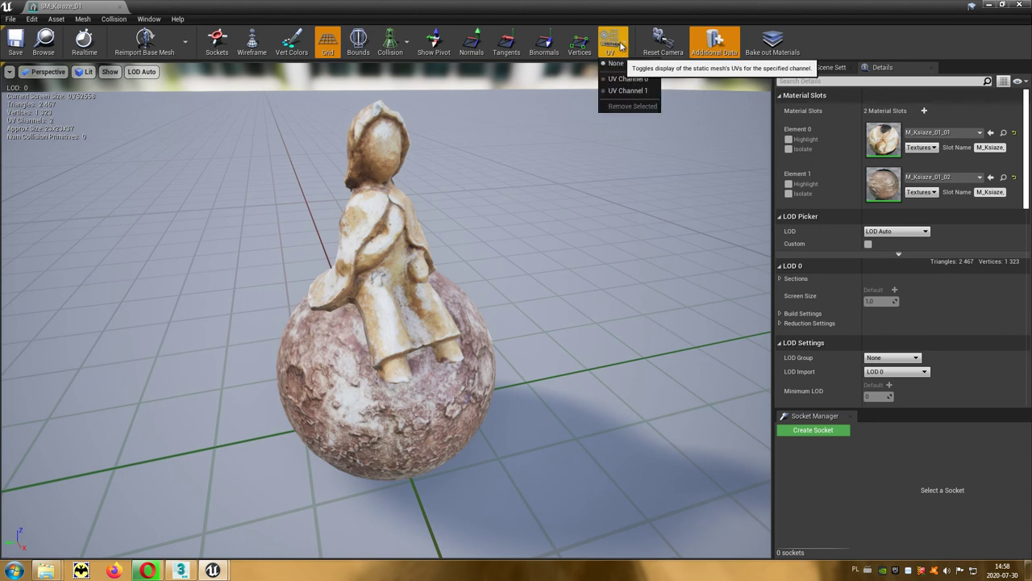
{"action": "left_click", "coordinate": [628, 79]}
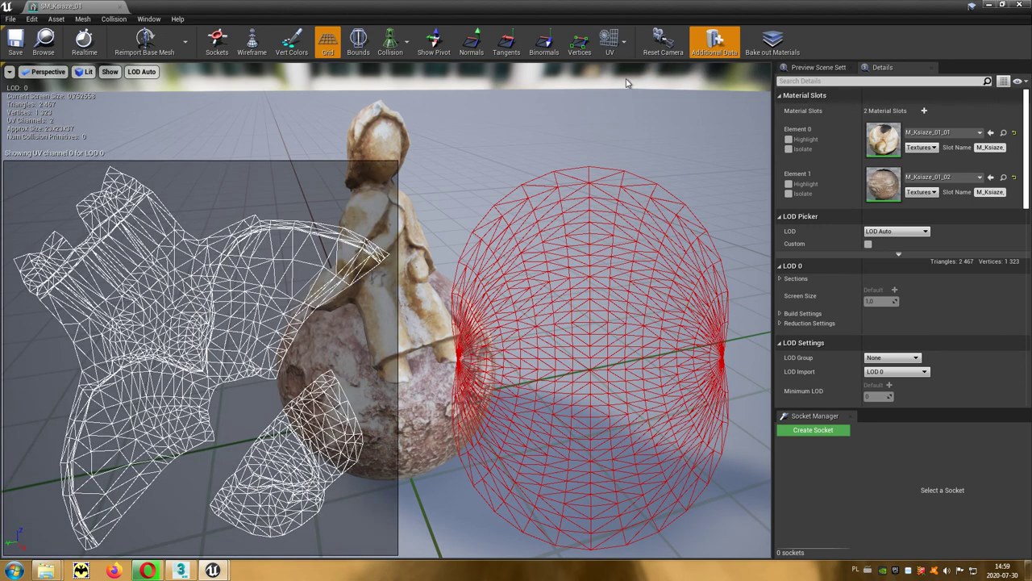
{"action": "left_click", "coordinate": [610, 45]}
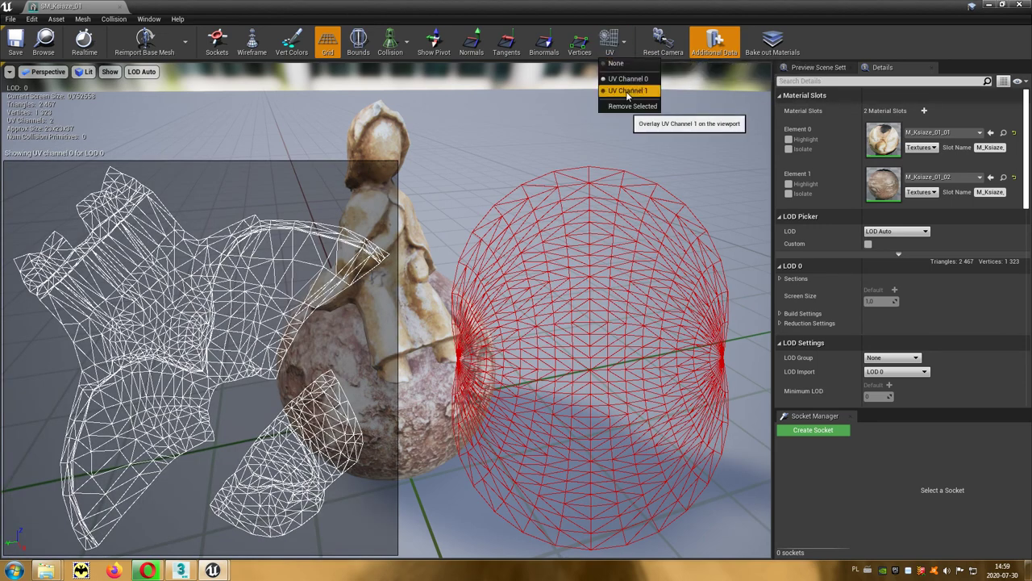
{"action": "left_click", "coordinate": [628, 91]}
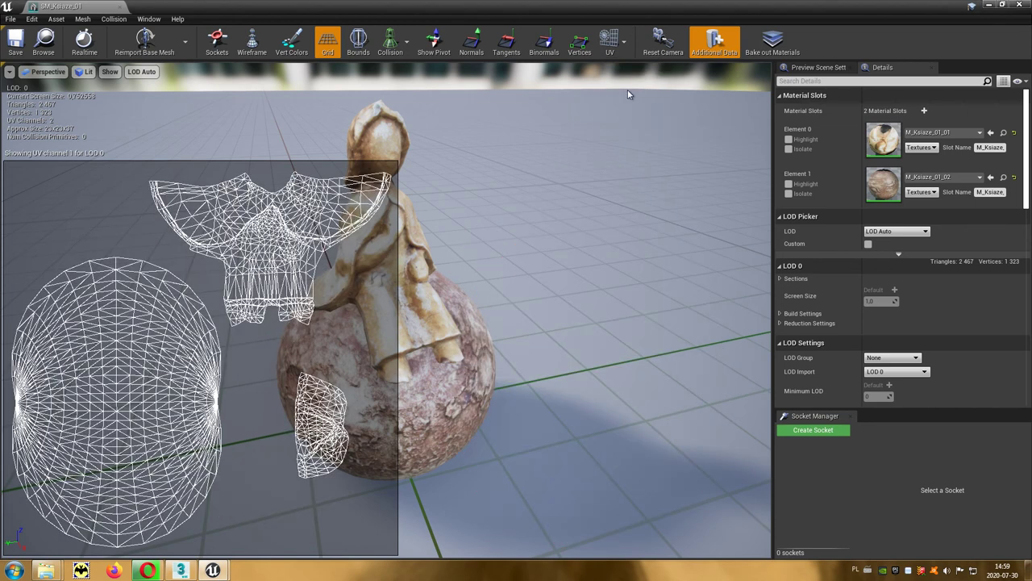
{"action": "left_click", "coordinate": [609, 44]}
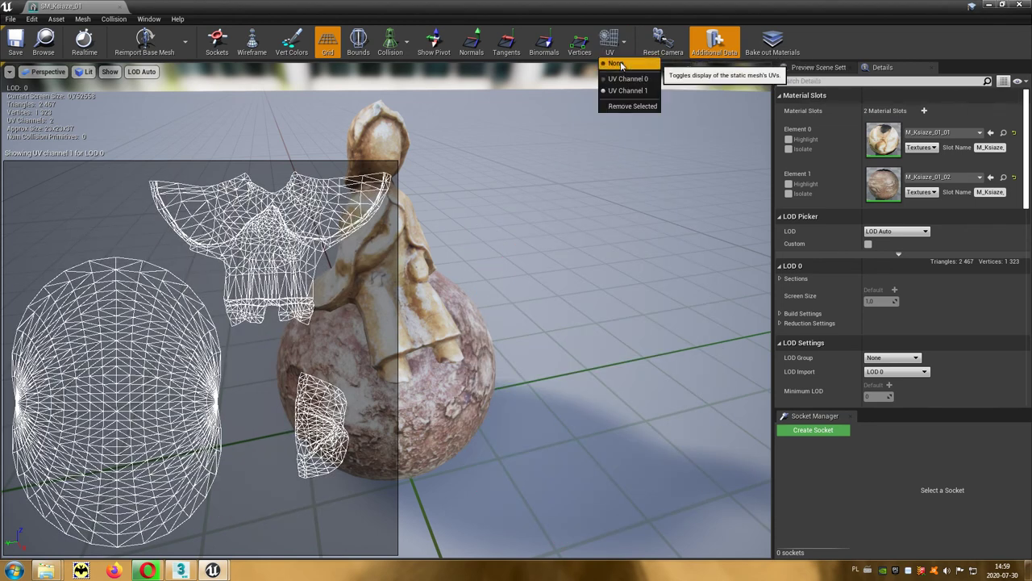
{"action": "left_click", "coordinate": [621, 65]}
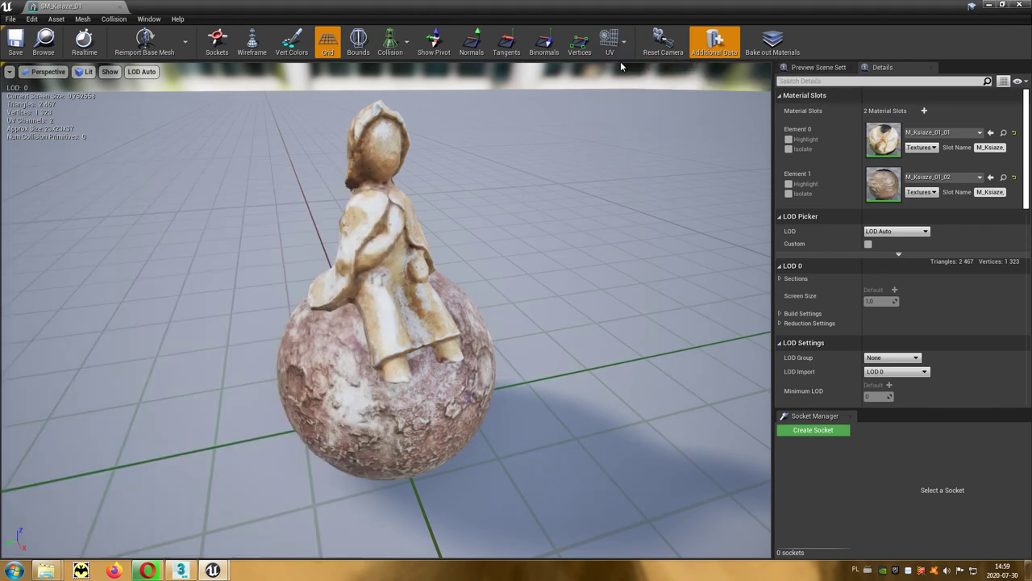
Step: Show simple collision and add a box simplified collision enclosing the whole statue
{"action": "left_click", "coordinate": [408, 42]}
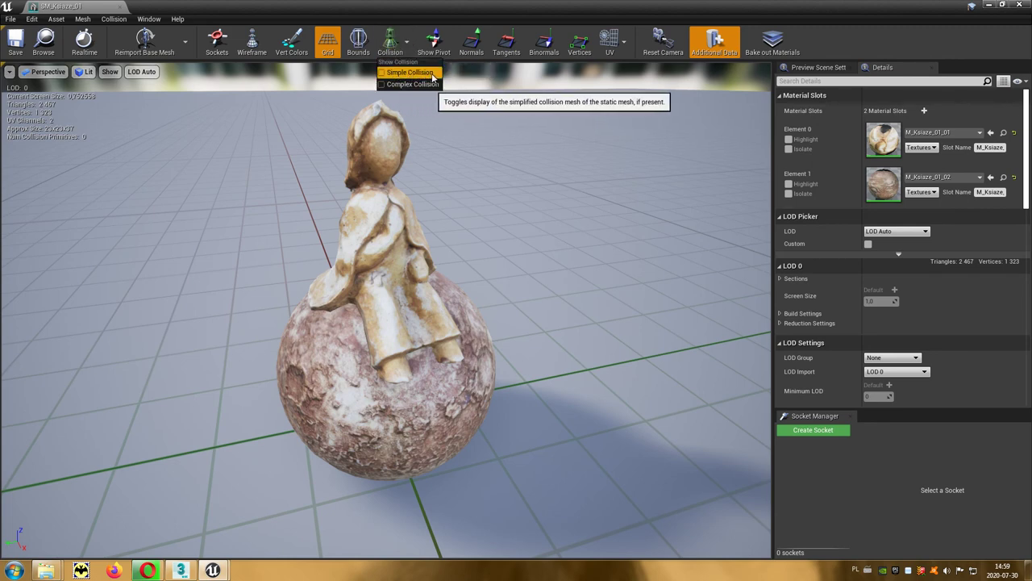
{"action": "left_click", "coordinate": [432, 75]}
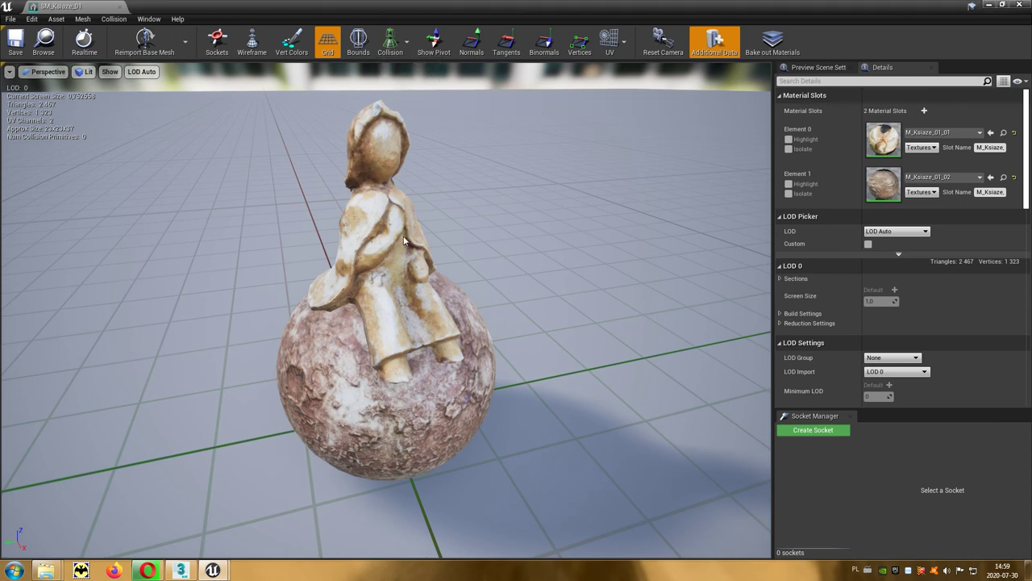
{"action": "left_click", "coordinate": [119, 24]}
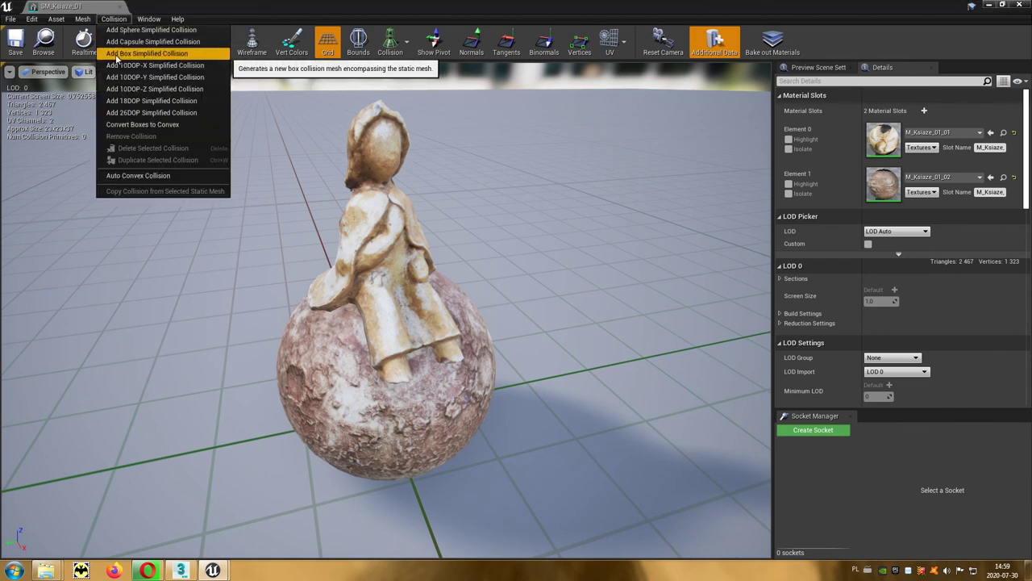
{"action": "left_click", "coordinate": [188, 57]}
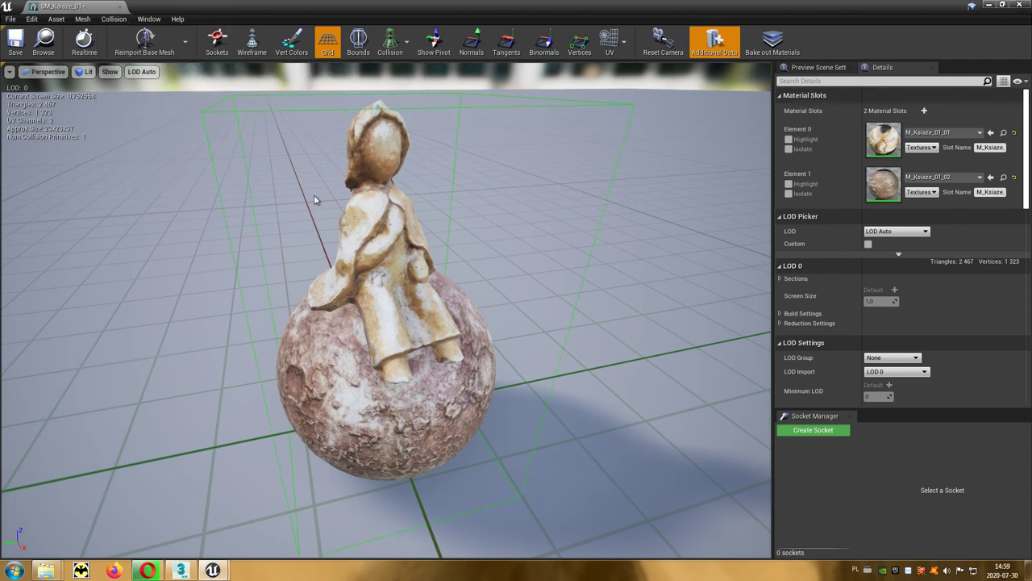
{"action": "left_click", "coordinate": [216, 184]}
{"action": "mouse_move", "coordinate": [412, 295]}
{"action": "left_mouse_down"}
{"action": "mouse_move", "coordinate": [323, 266]}
{"action": "mouse_move", "coordinate": [266, 266]}
{"action": "left_mouse_up"}
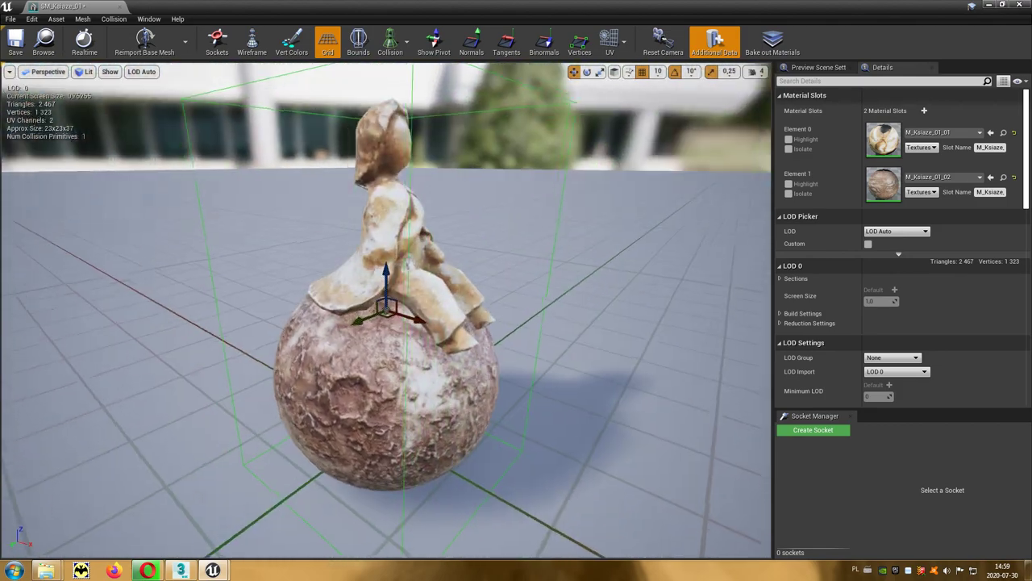
{"action": "scroll", "coordinate": [386, 307], "scroll_direction": "down", "scroll_amount": 5}
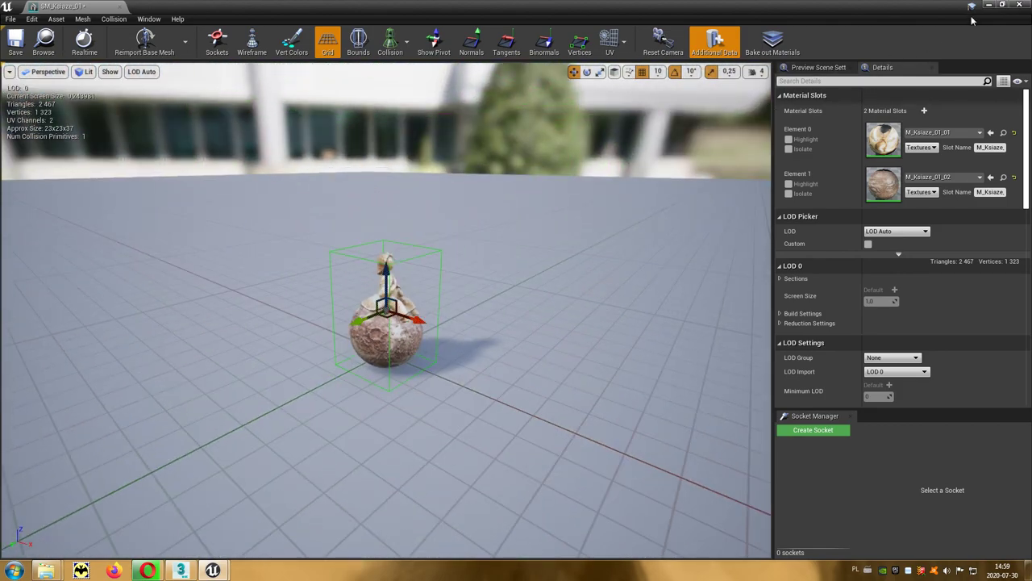
Step: Close the mesh editor and play-test, firing two shots at the statue and walking up against it
{"action": "left_click", "coordinate": [1020, 6]}
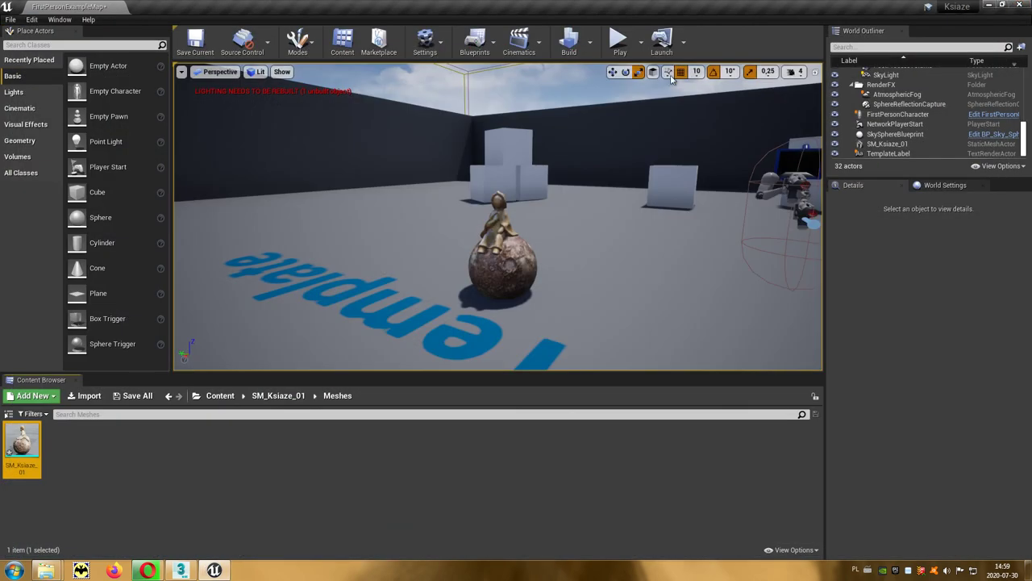
{"action": "left_click", "coordinate": [620, 48]}
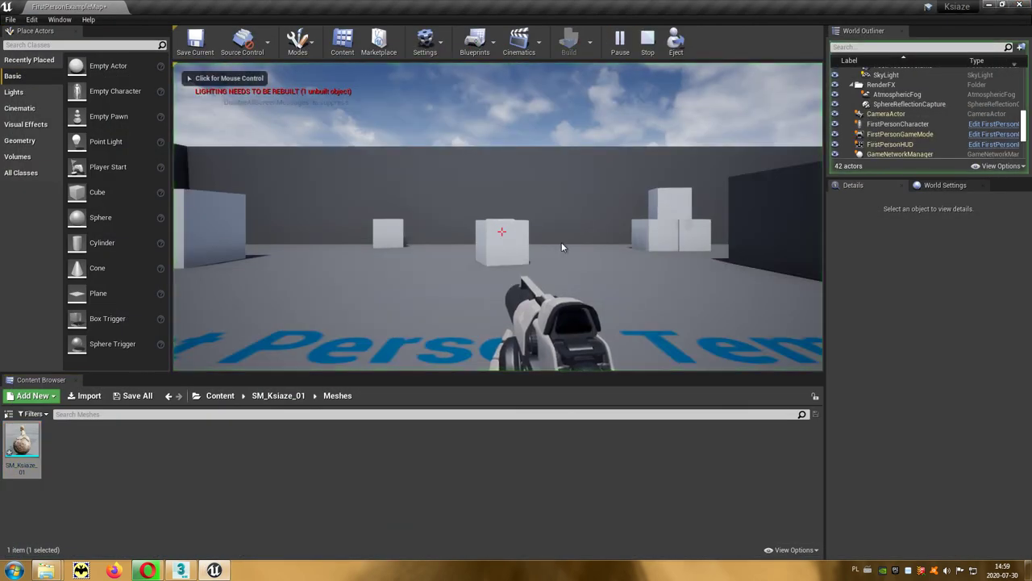
{"action": "left_click", "coordinate": [502, 231]}
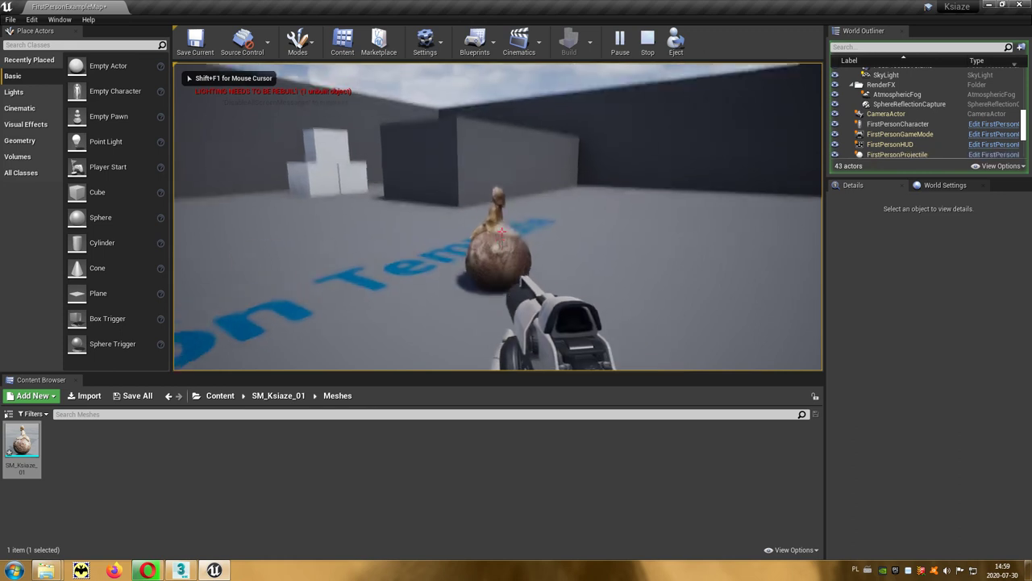
{"action": "left_click", "coordinate": [502, 231]}
{"action": "key", "text": "d"}
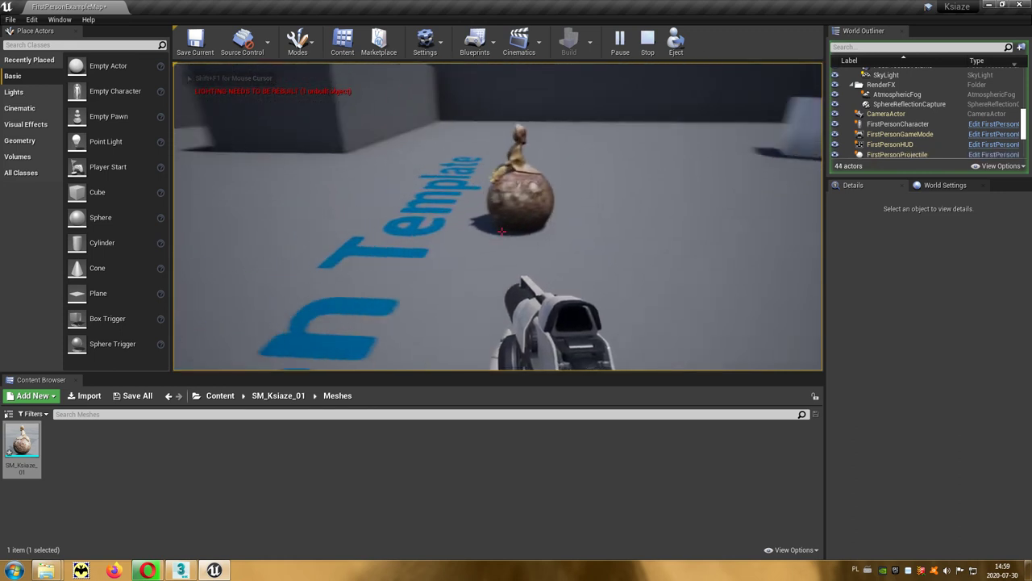
{"action": "key", "text": "w"}
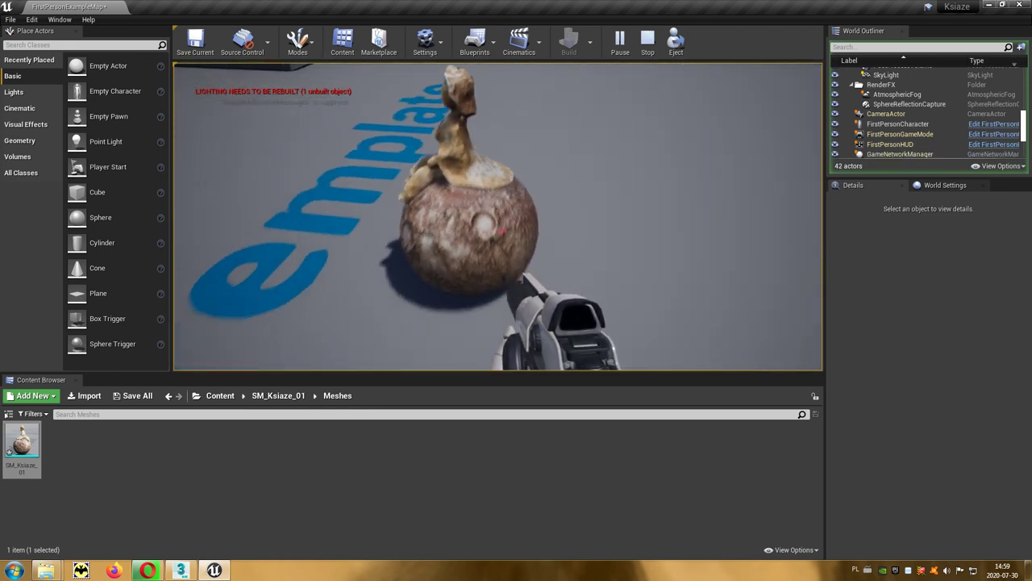
{"action": "key", "text": "w"}
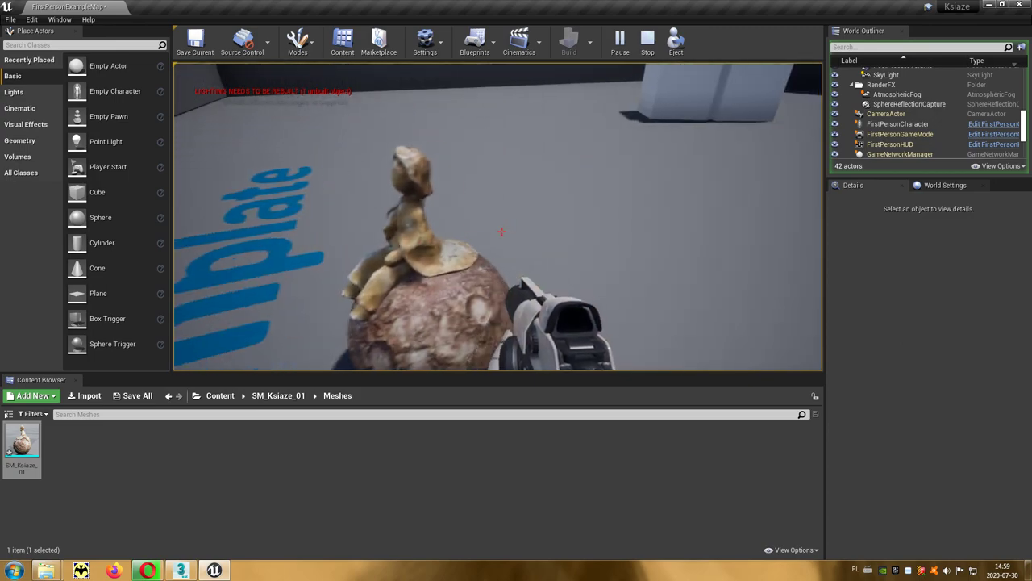